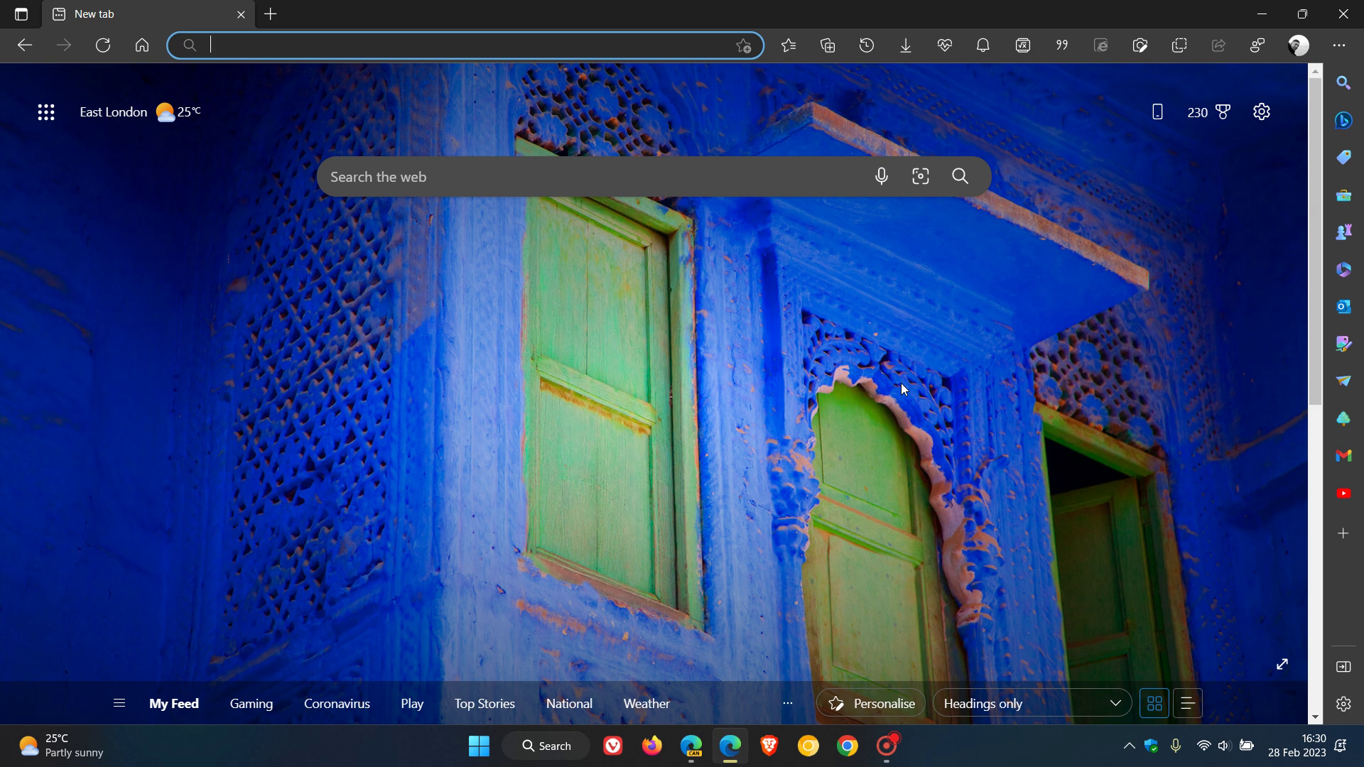
Step: Check the More tools submenu for an Edge bar entry, then dismiss the menus
click(1339, 45)
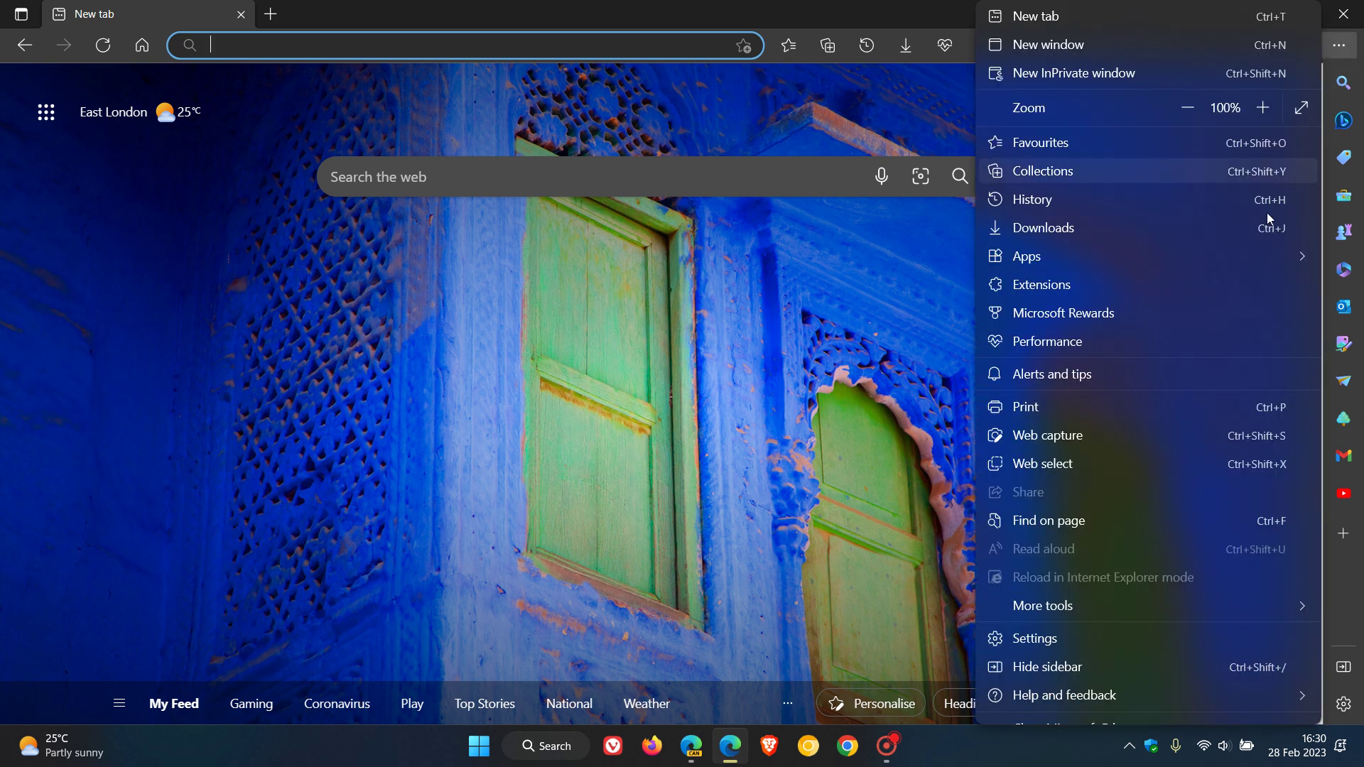
mouse_move(1135, 603)
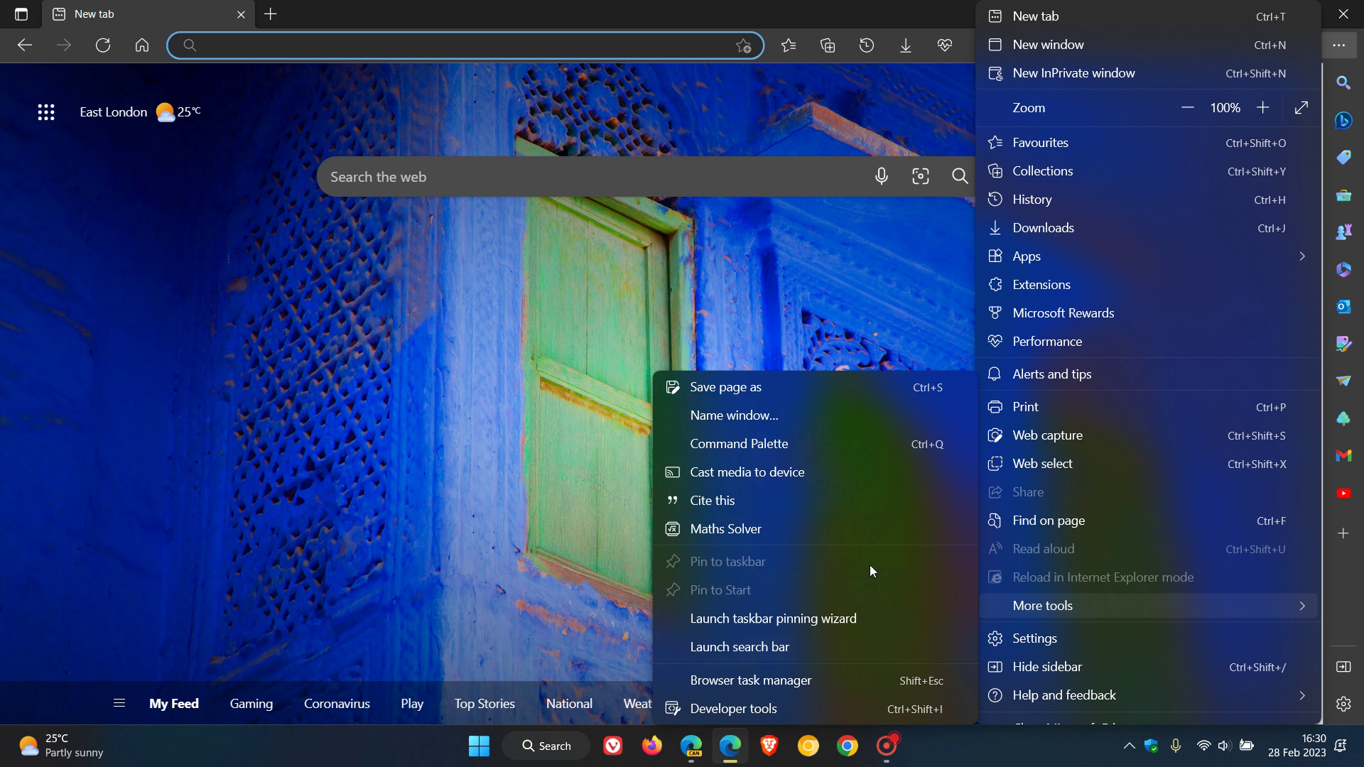
click(876, 323)
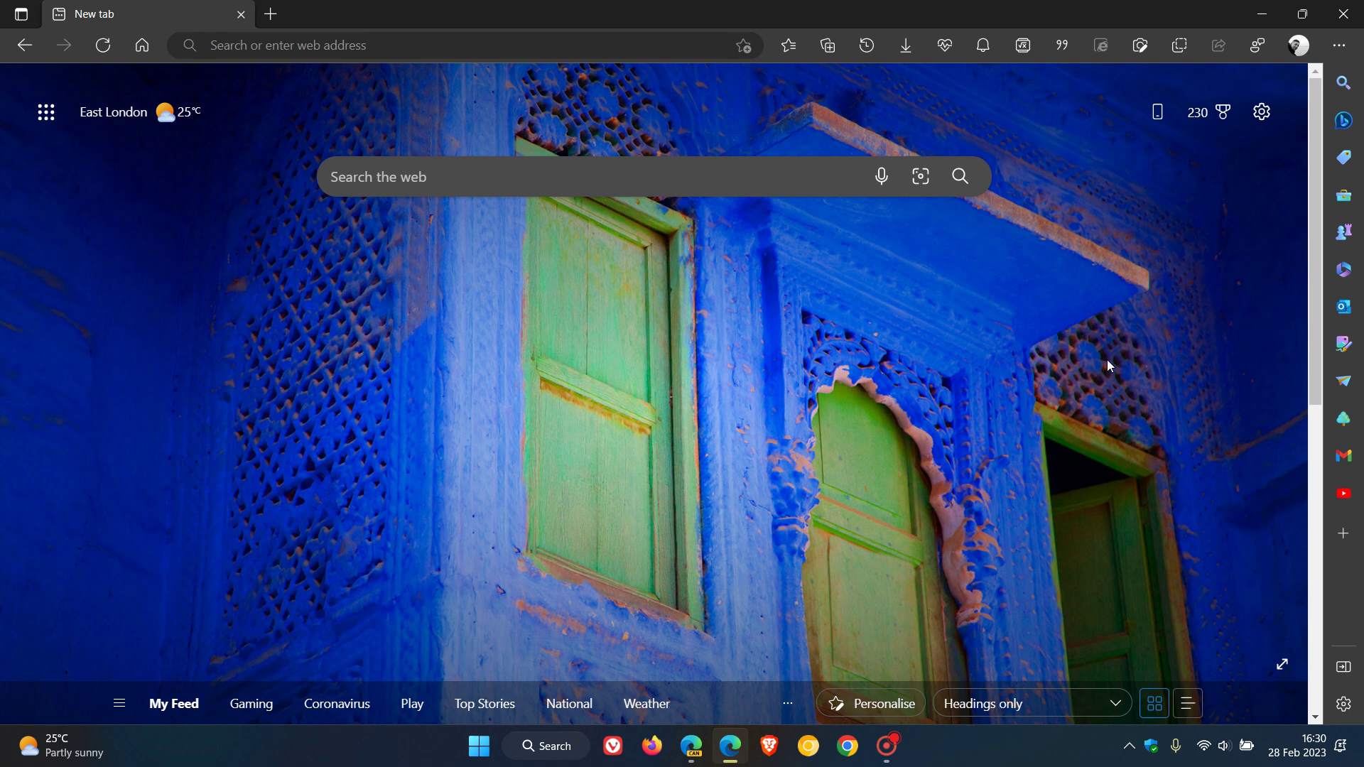
click(1339, 45)
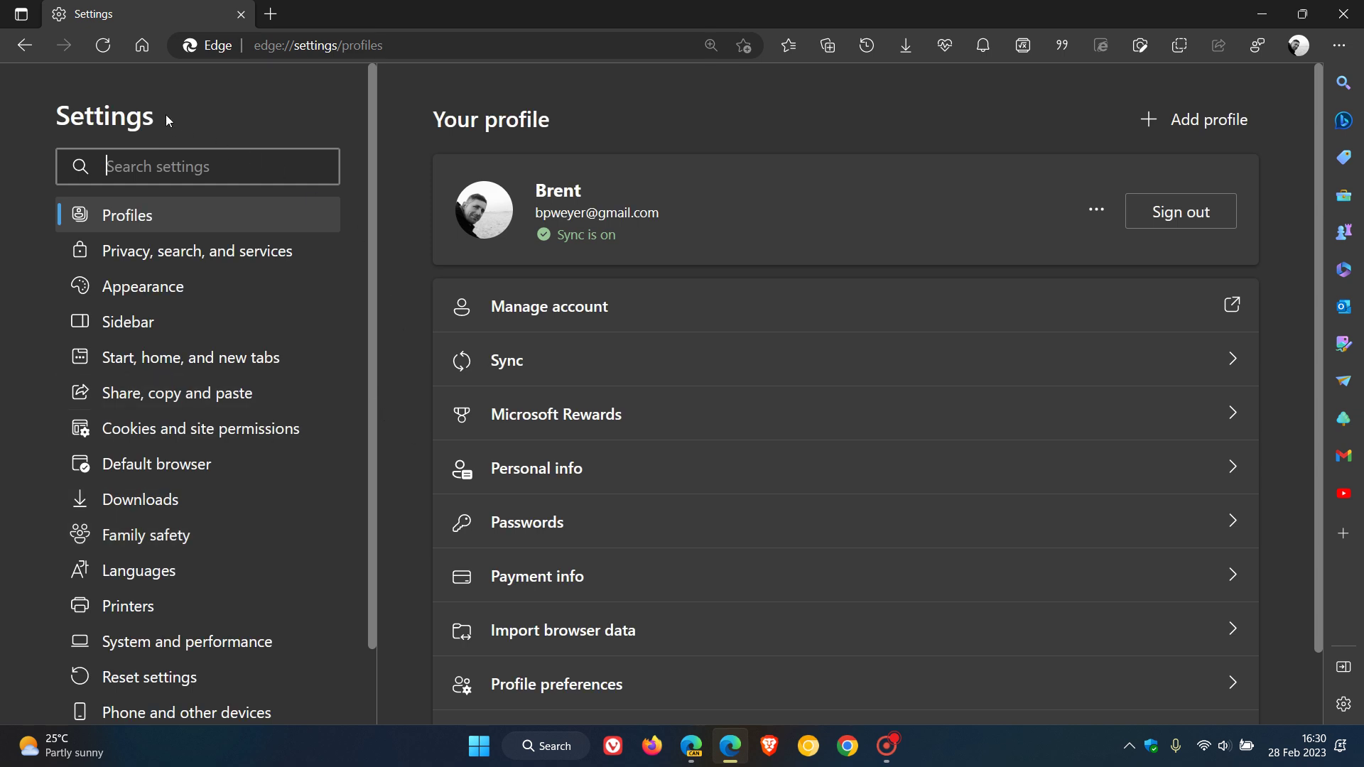
click(143, 47)
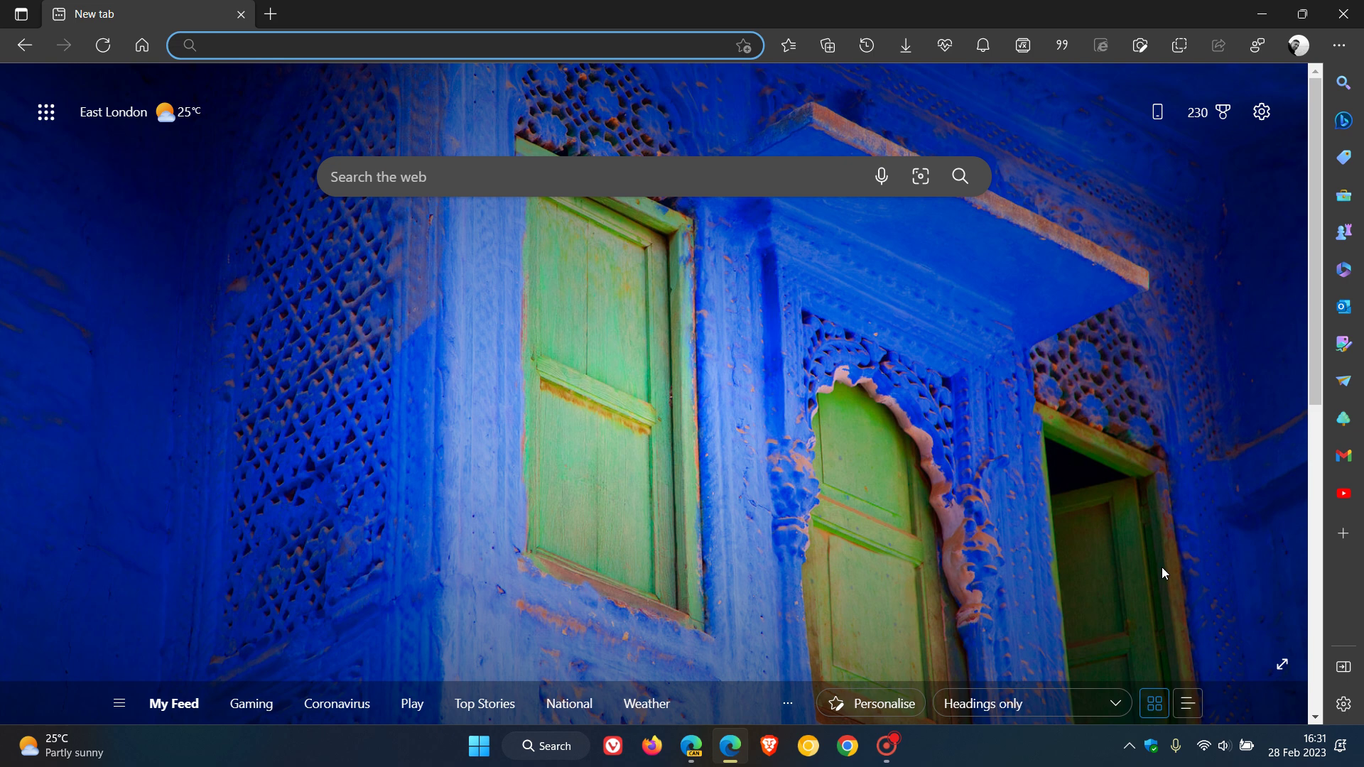
click(692, 757)
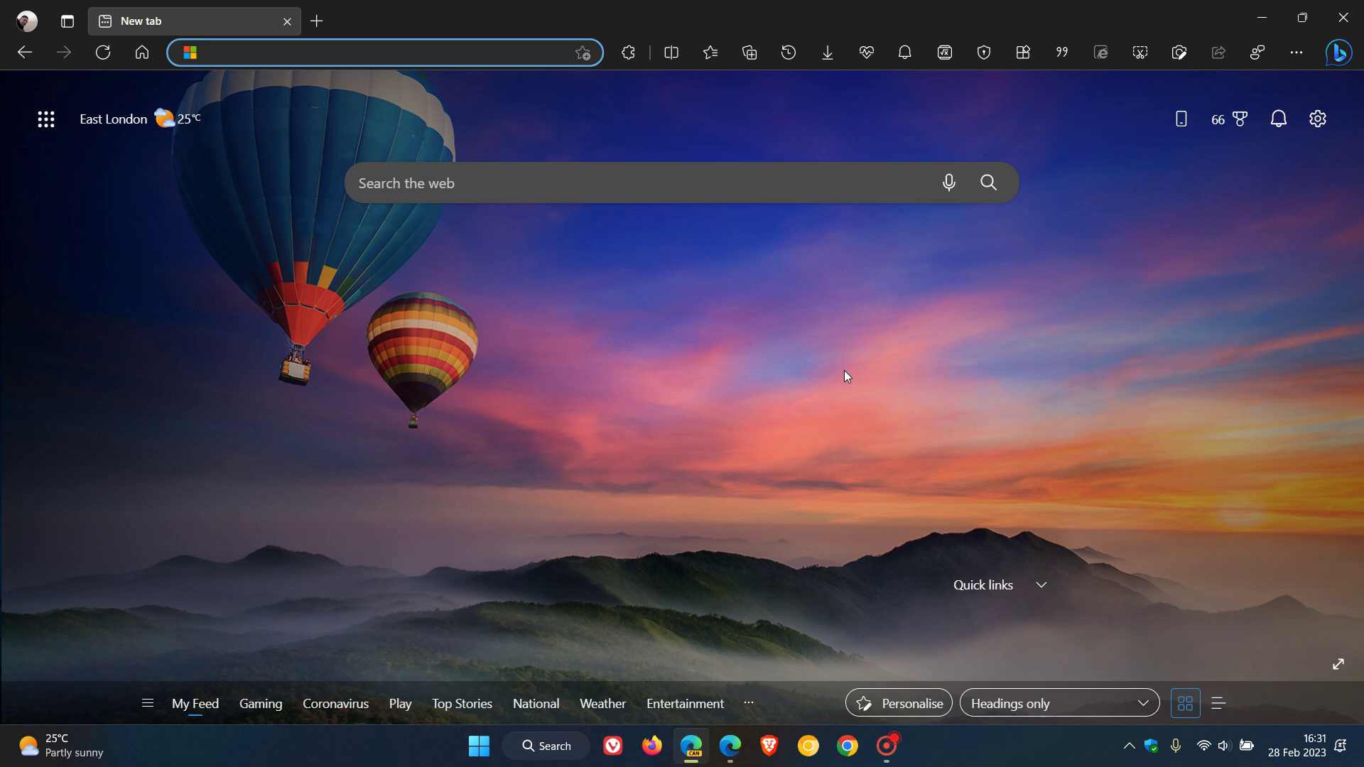
click(1305, 44)
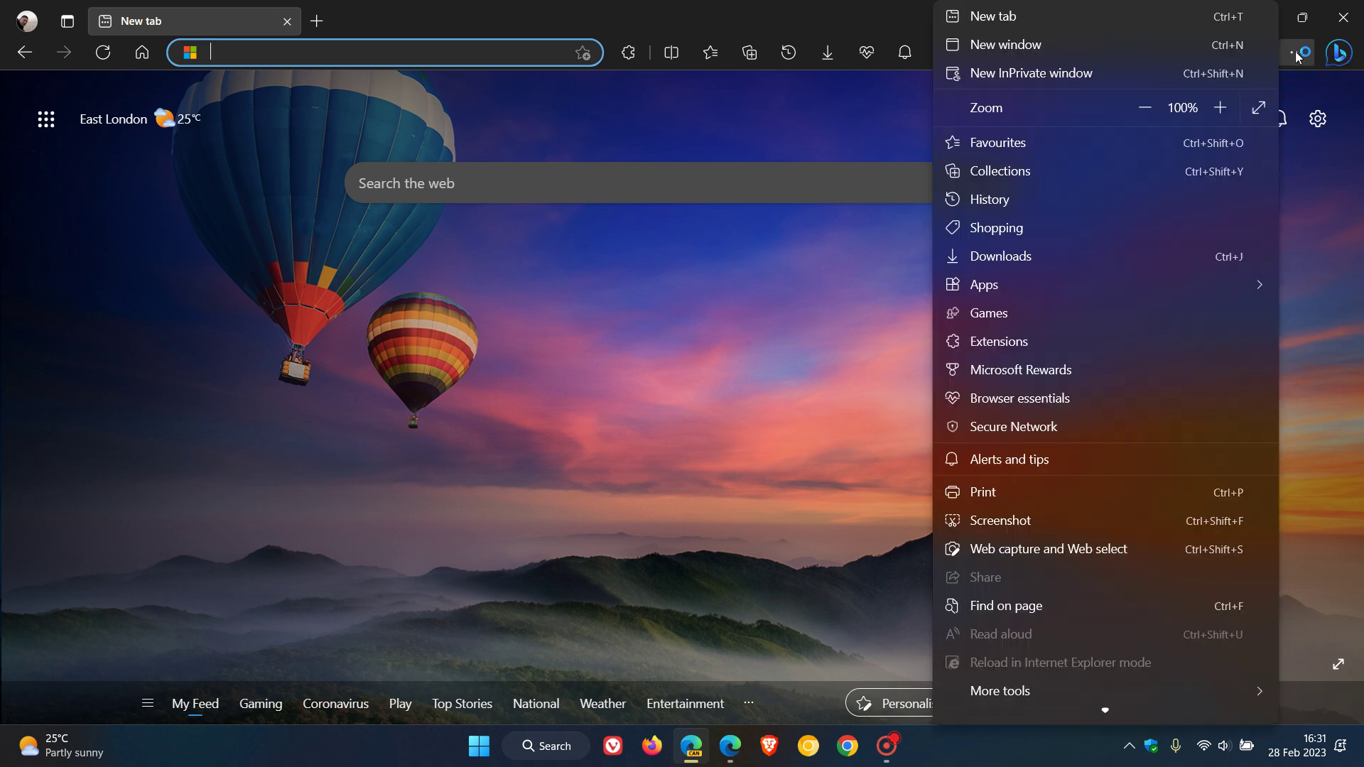
scroll(1121, 421, down, 1)
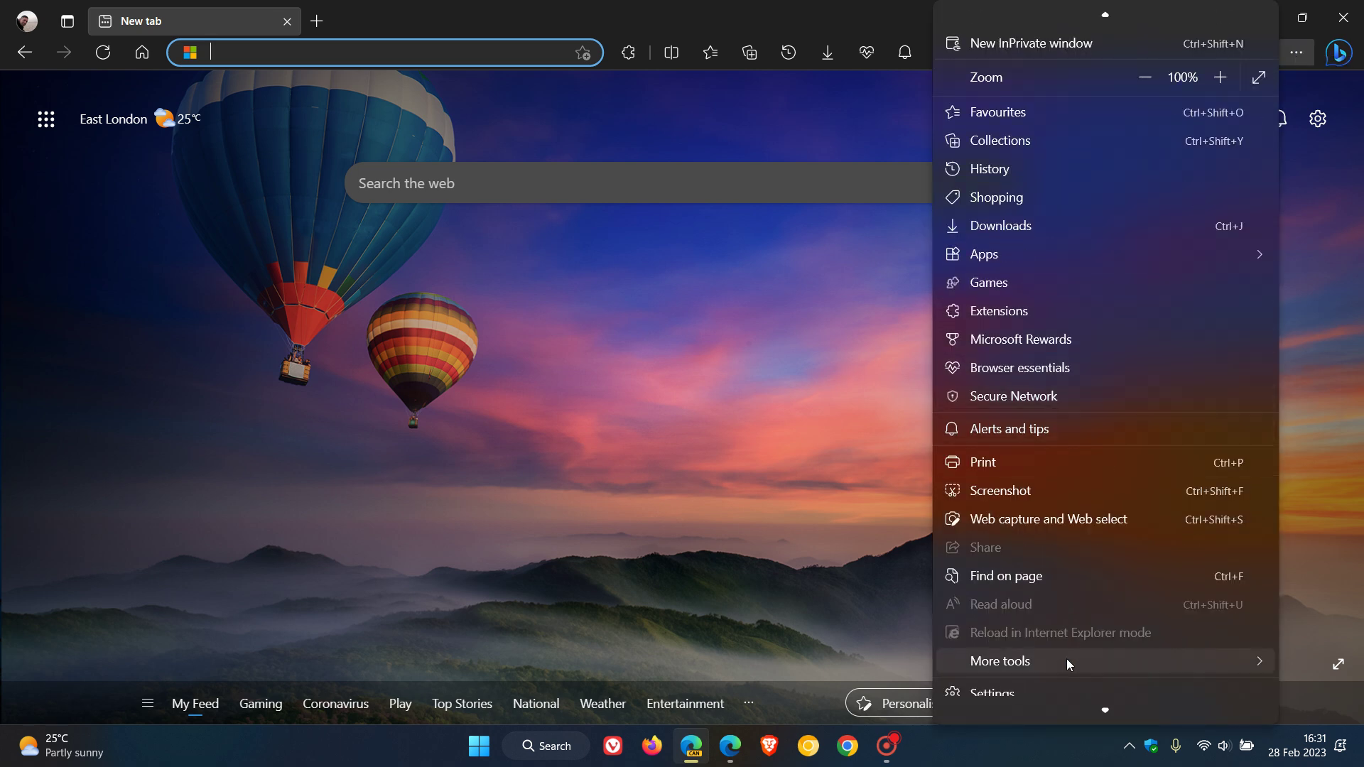
mouse_move(1067, 661)
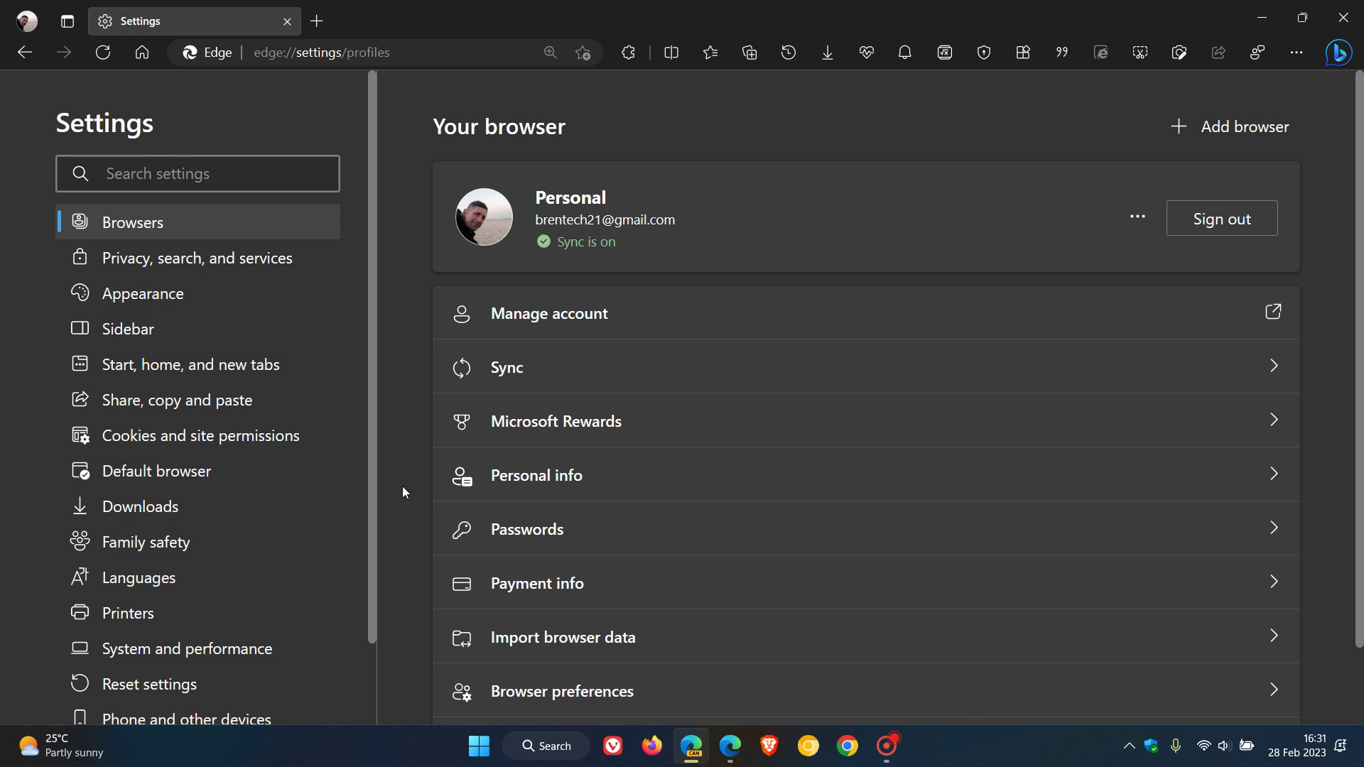
click(142, 52)
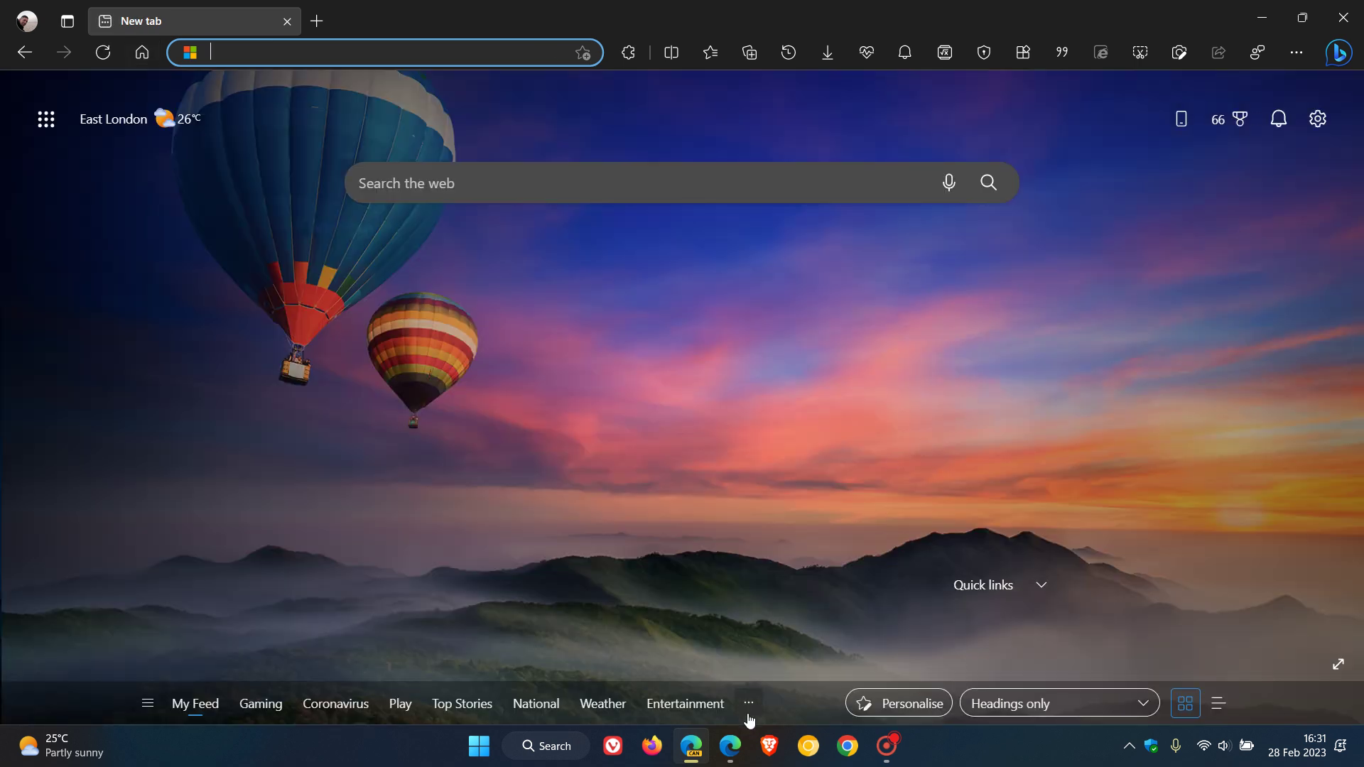
click(736, 757)
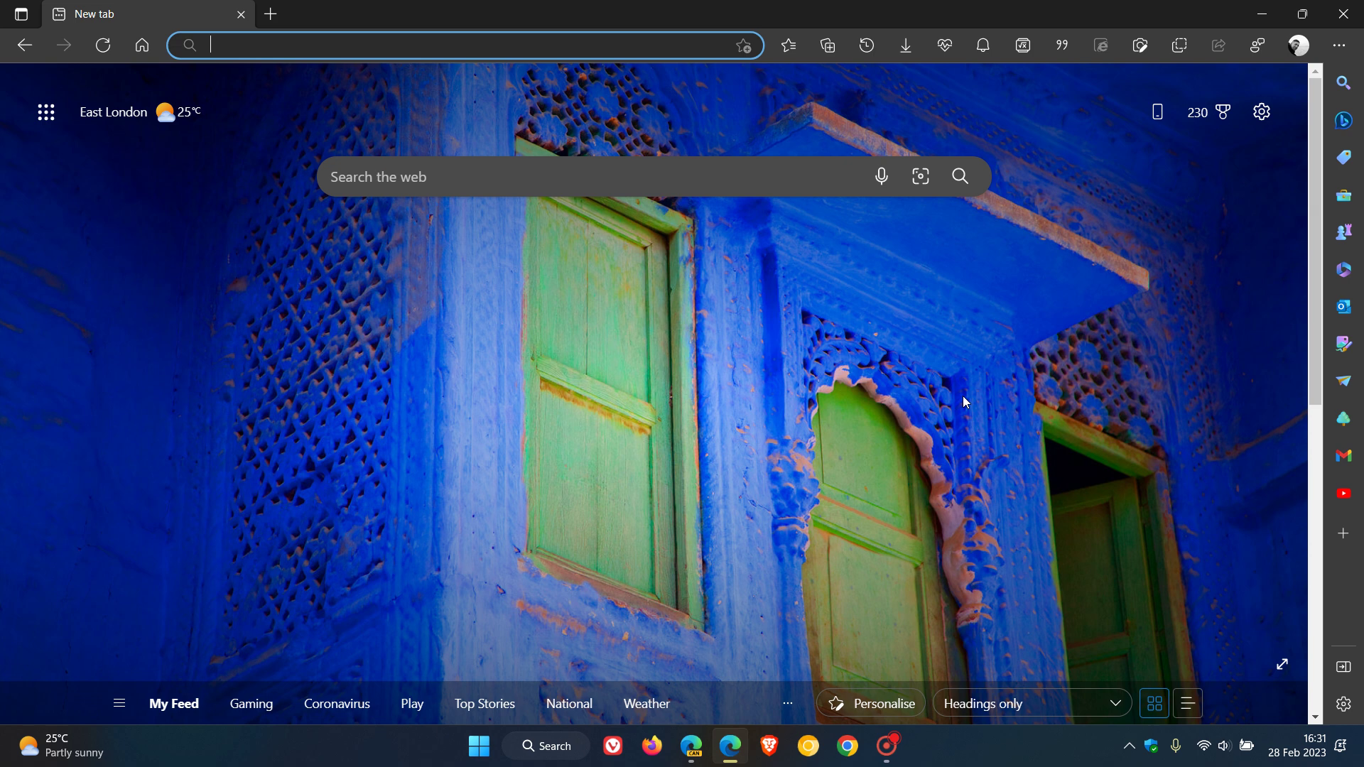
Step: Launch the desktop search bar from More tools and minimize both Edge windows
click(1339, 45)
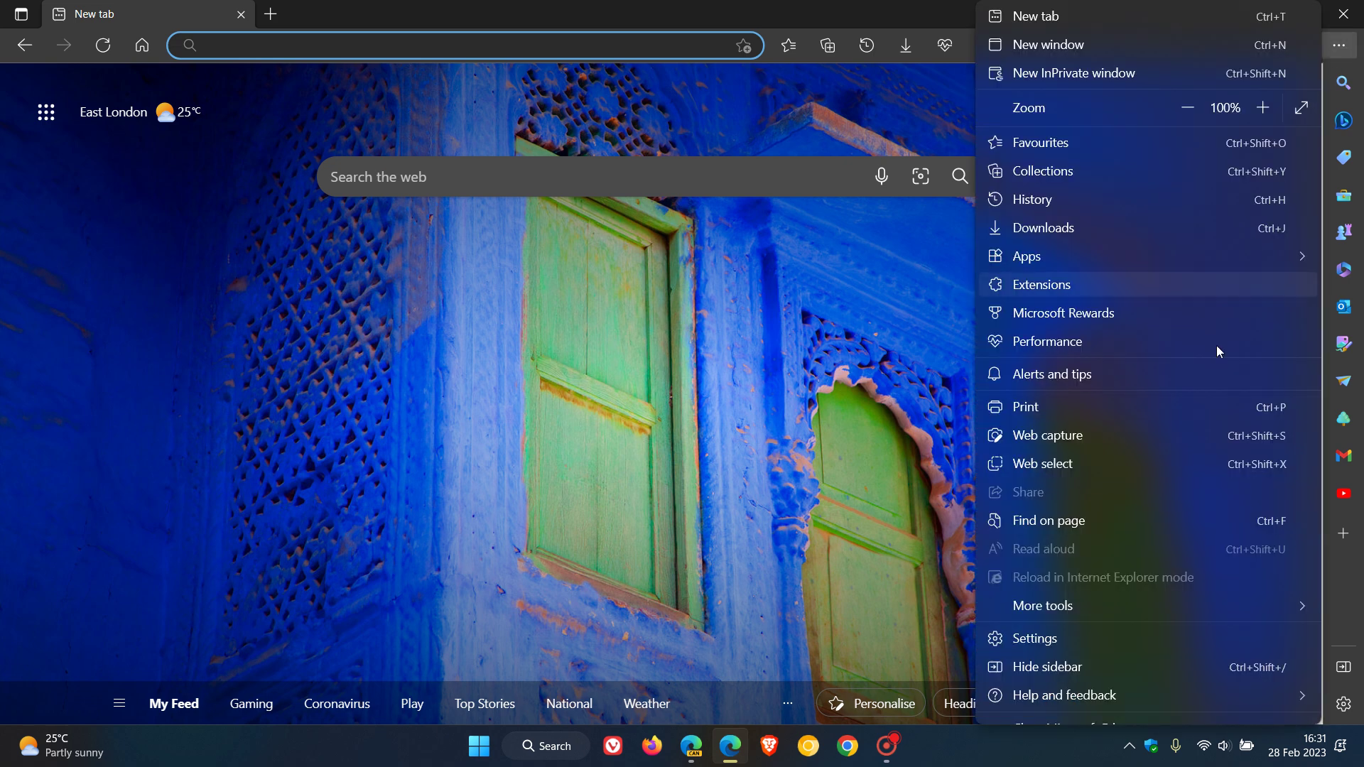
mouse_move(1107, 611)
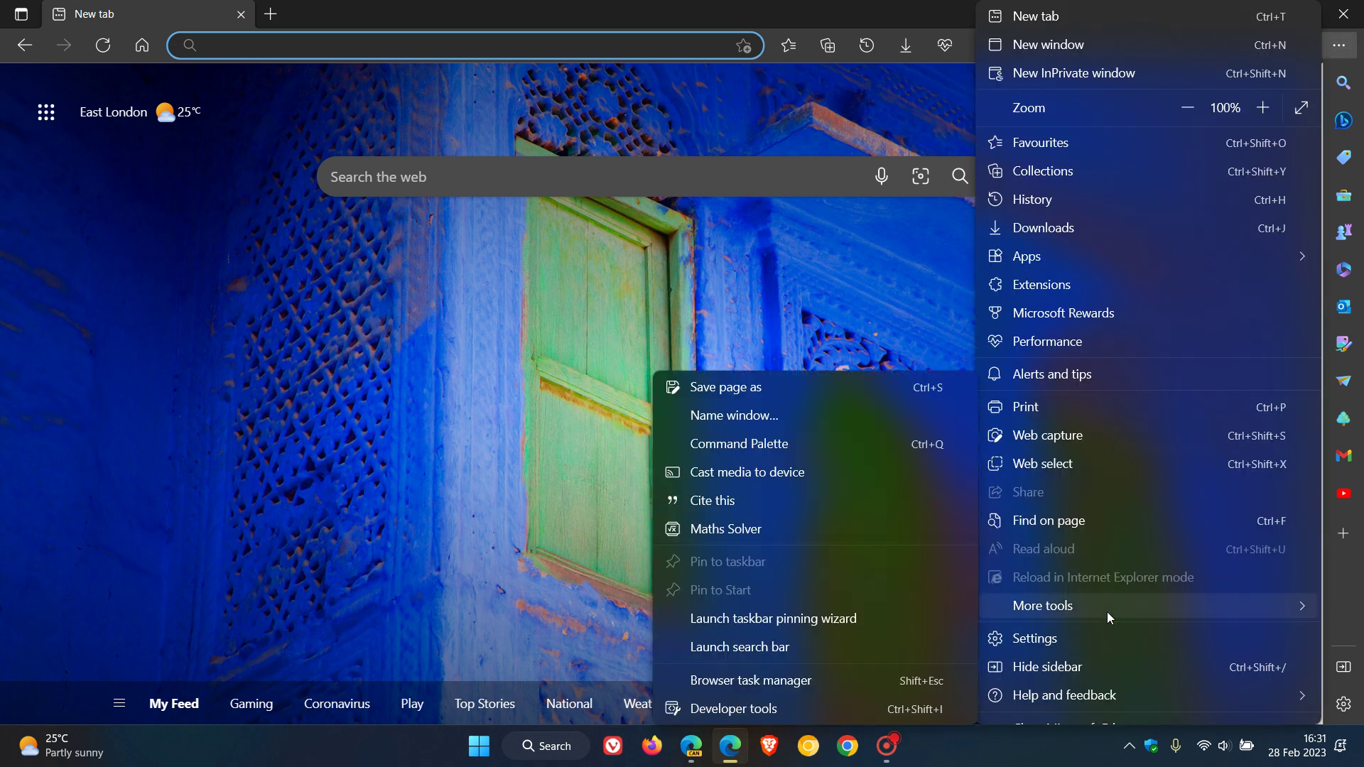
click(857, 647)
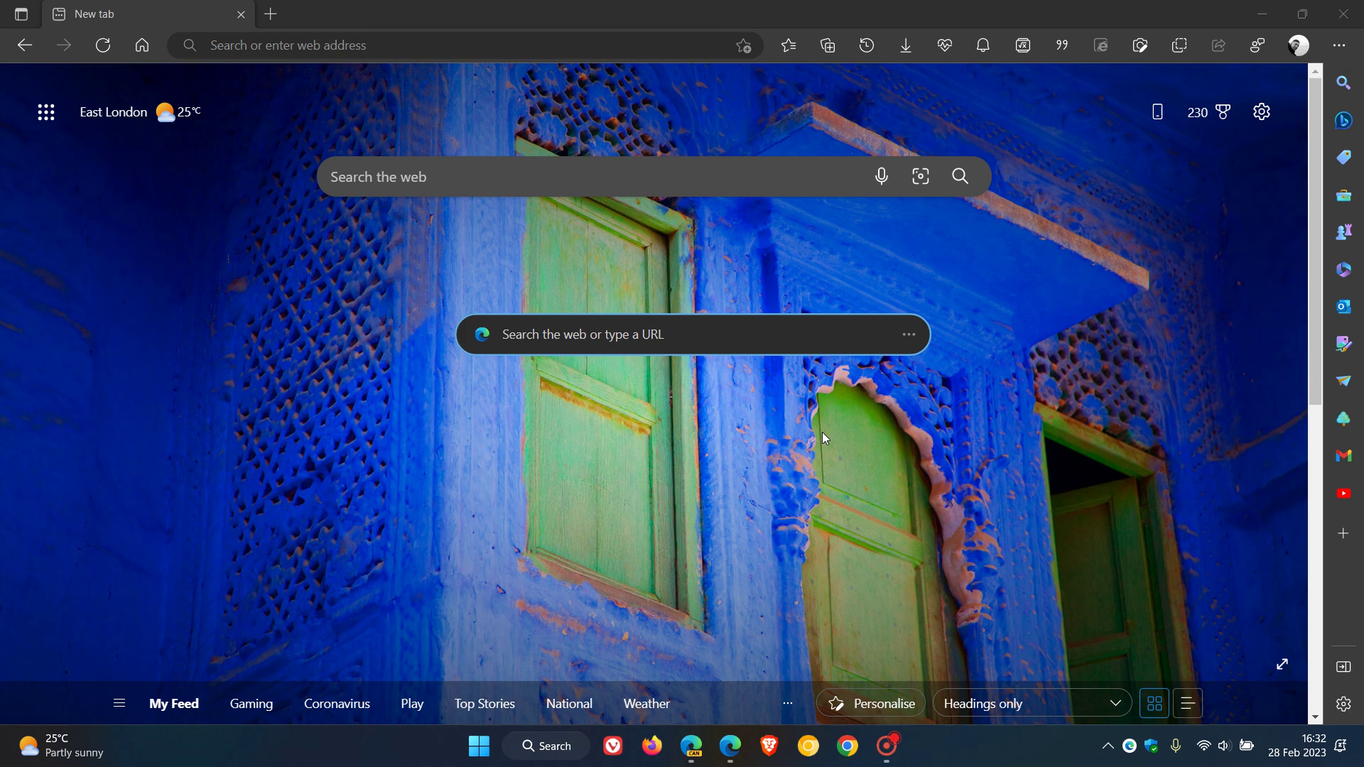
click(1263, 14)
click(1263, 14)
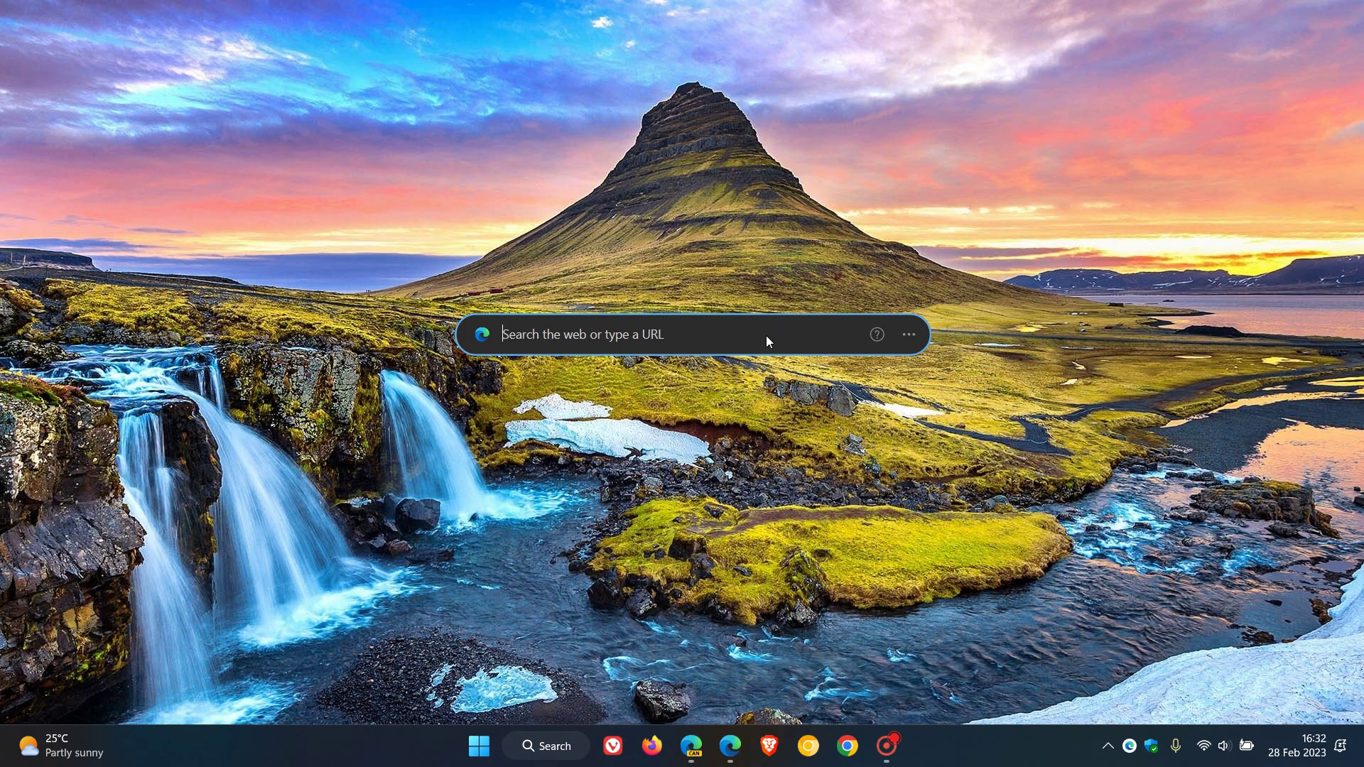
Step: Position the search bar near the top centre, then close it via its options menu
drag(766, 335, 776, 169)
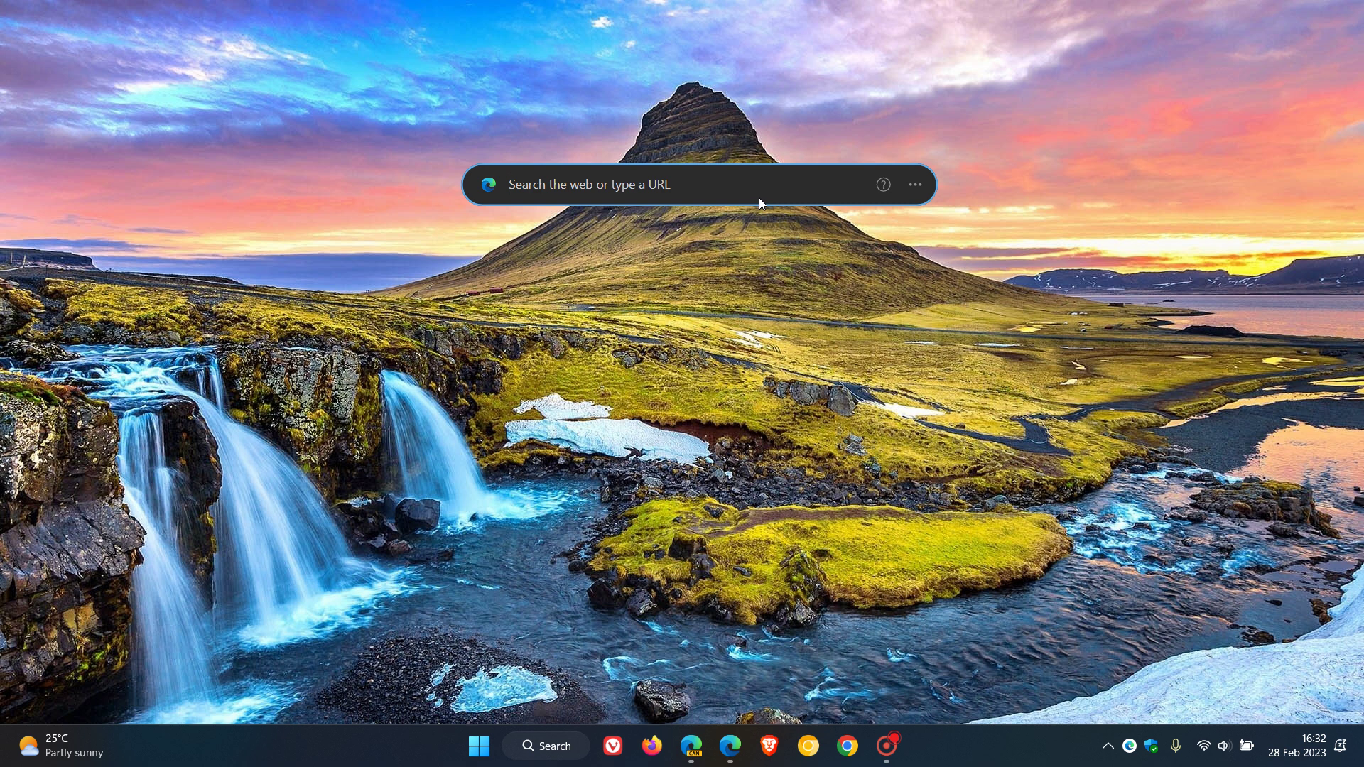
mouse_move(764, 180)
mouse_down()
mouse_move(781, 268)
mouse_move(764, 185)
mouse_up()
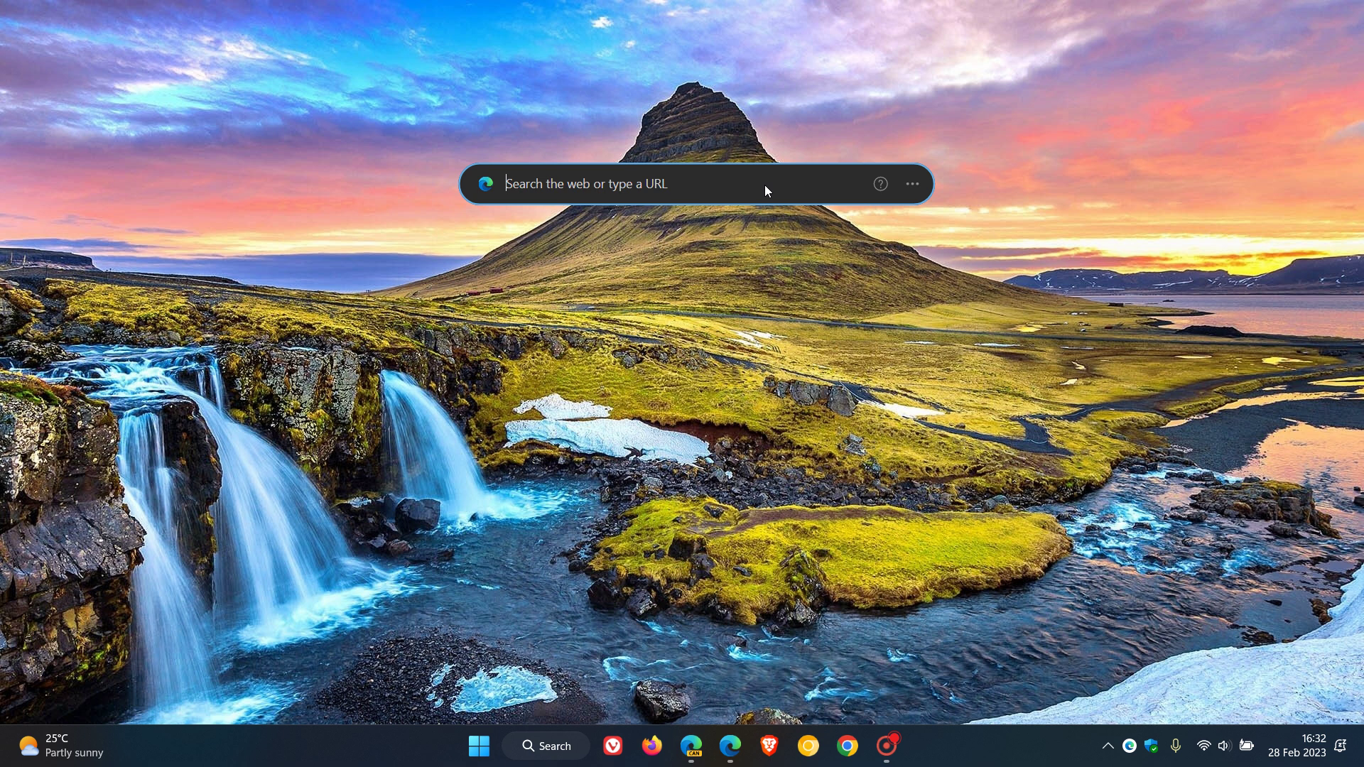
mouse_move(765, 186)
mouse_down()
mouse_move(780, 287)
mouse_move(761, 209)
mouse_up()
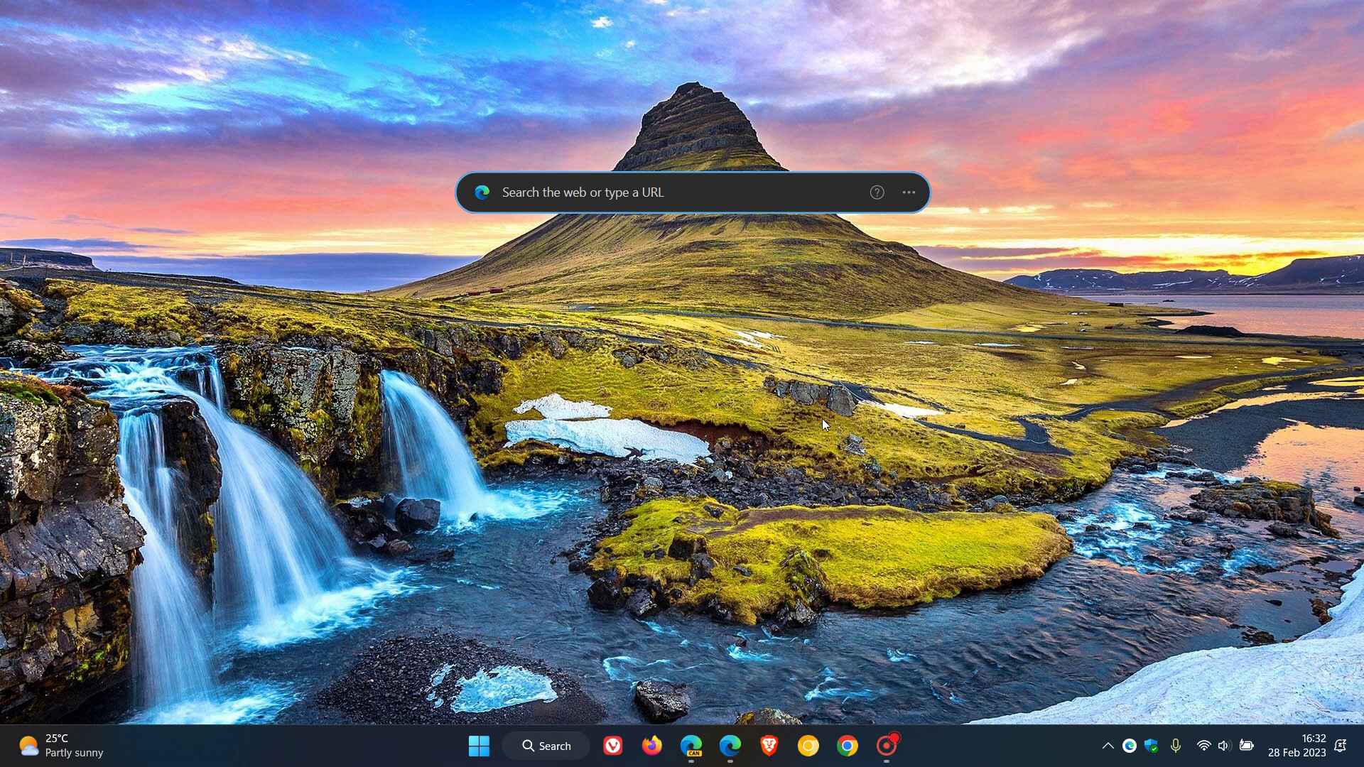
click(910, 193)
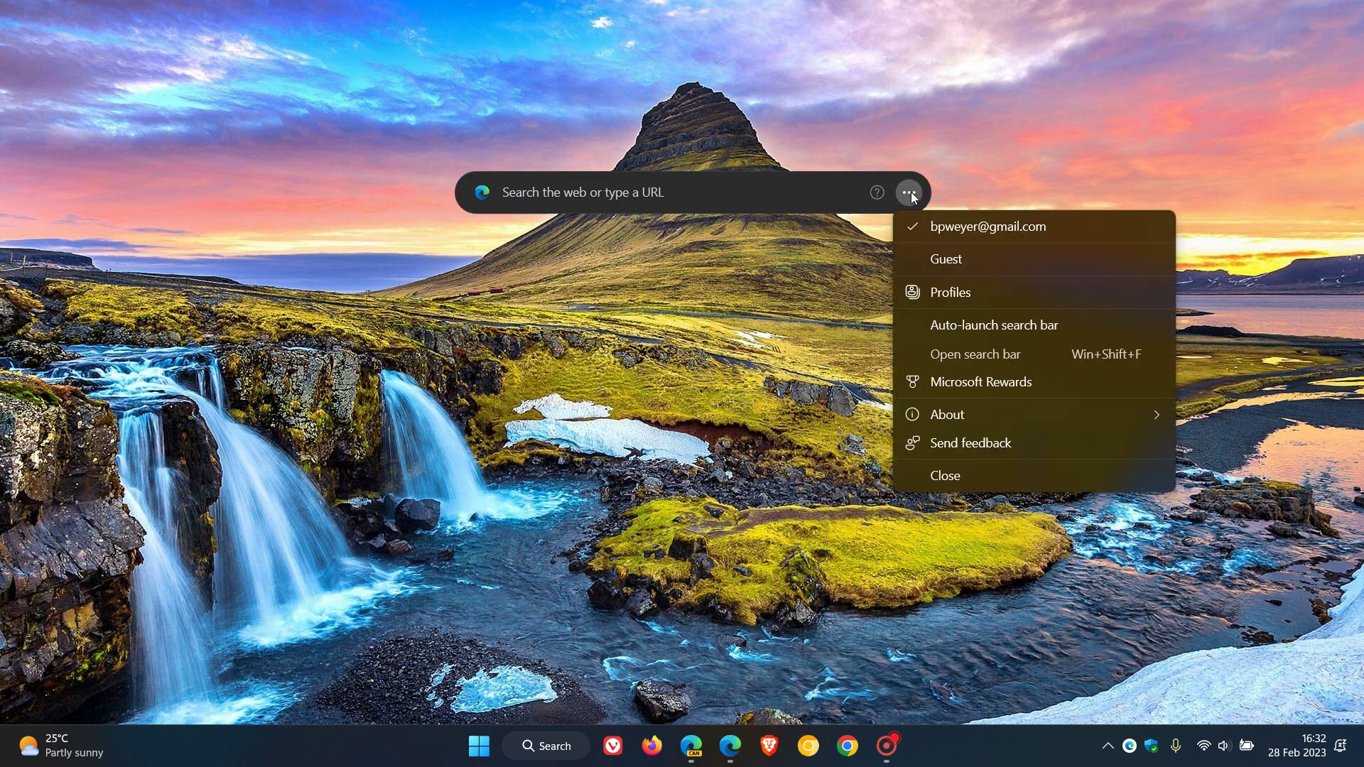
click(963, 476)
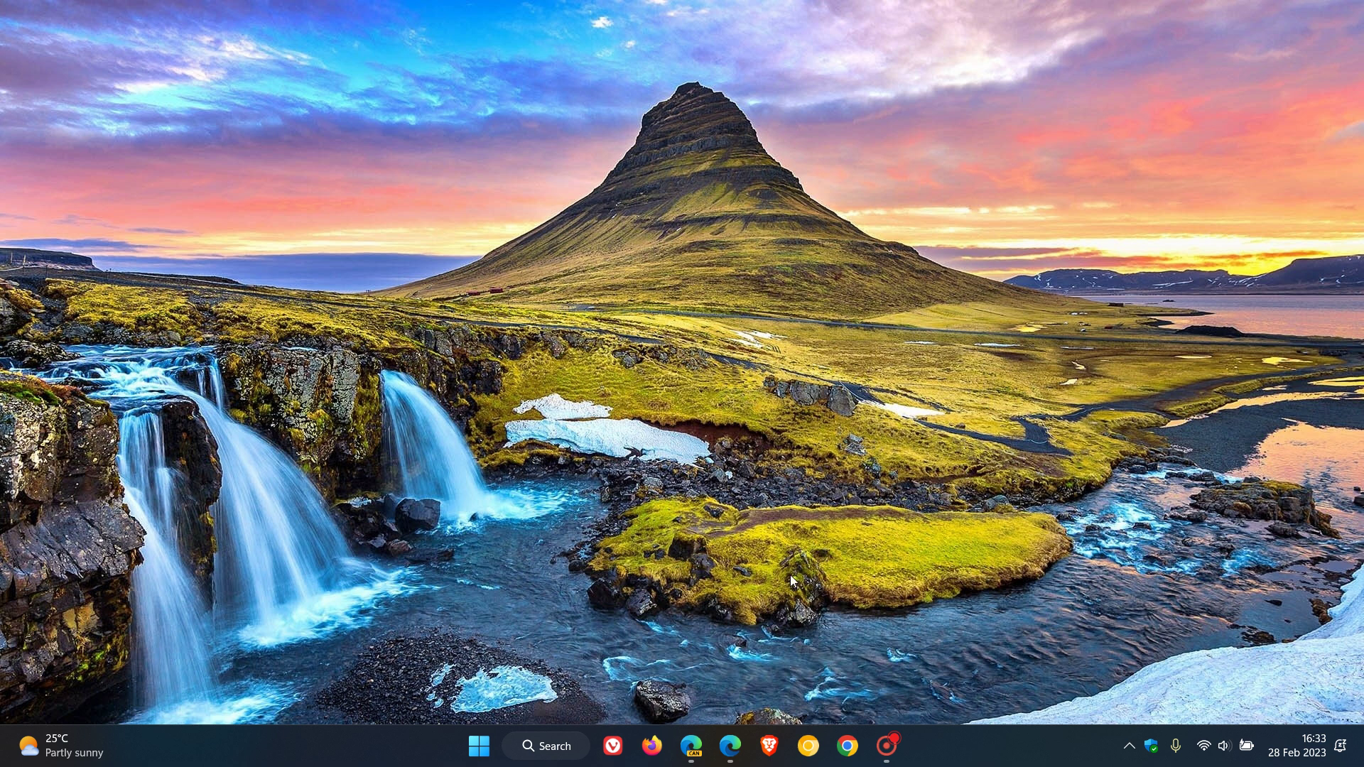
Step: Restore the Edge new tab window and open the Customise sidebar pane
click(731, 752)
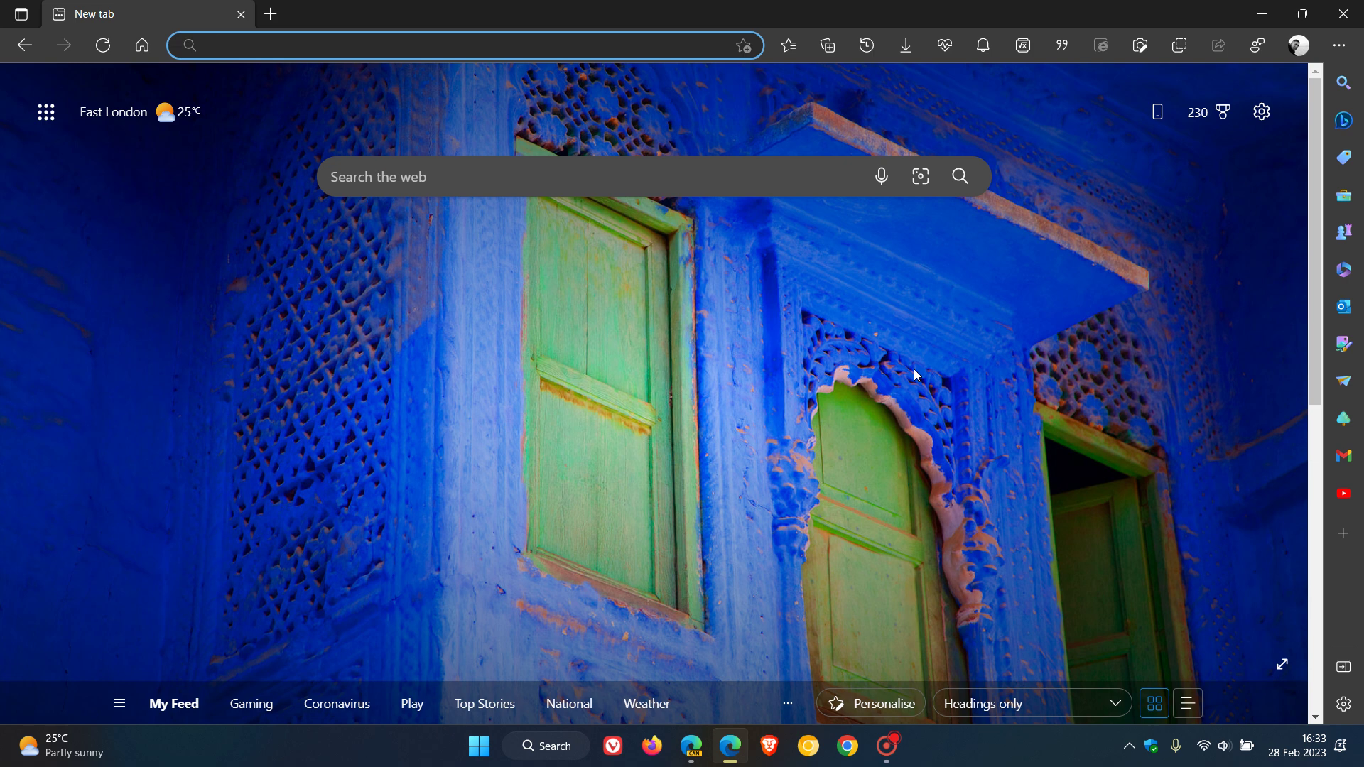
click(1343, 535)
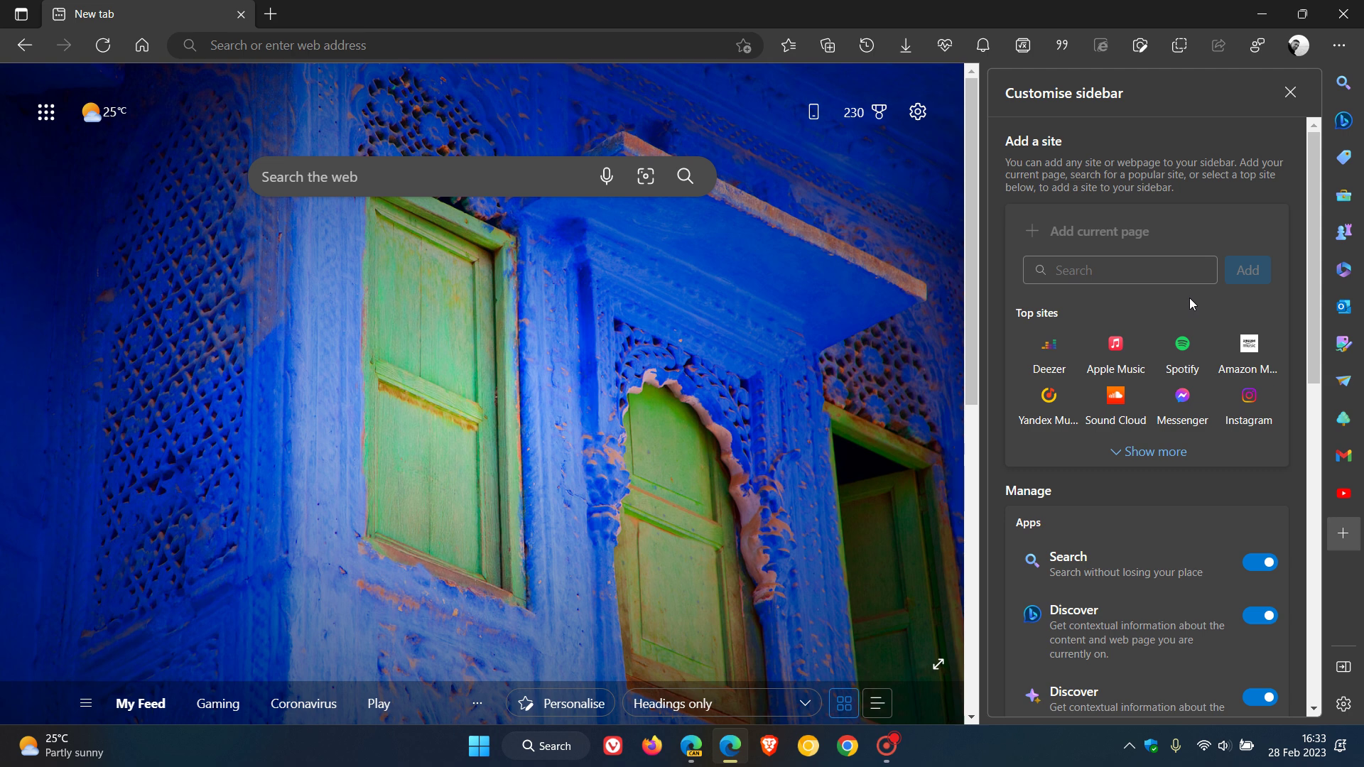
Step: Close the Customise sidebar pane, launch the desktop search bar, and drag it lower
click(1290, 92)
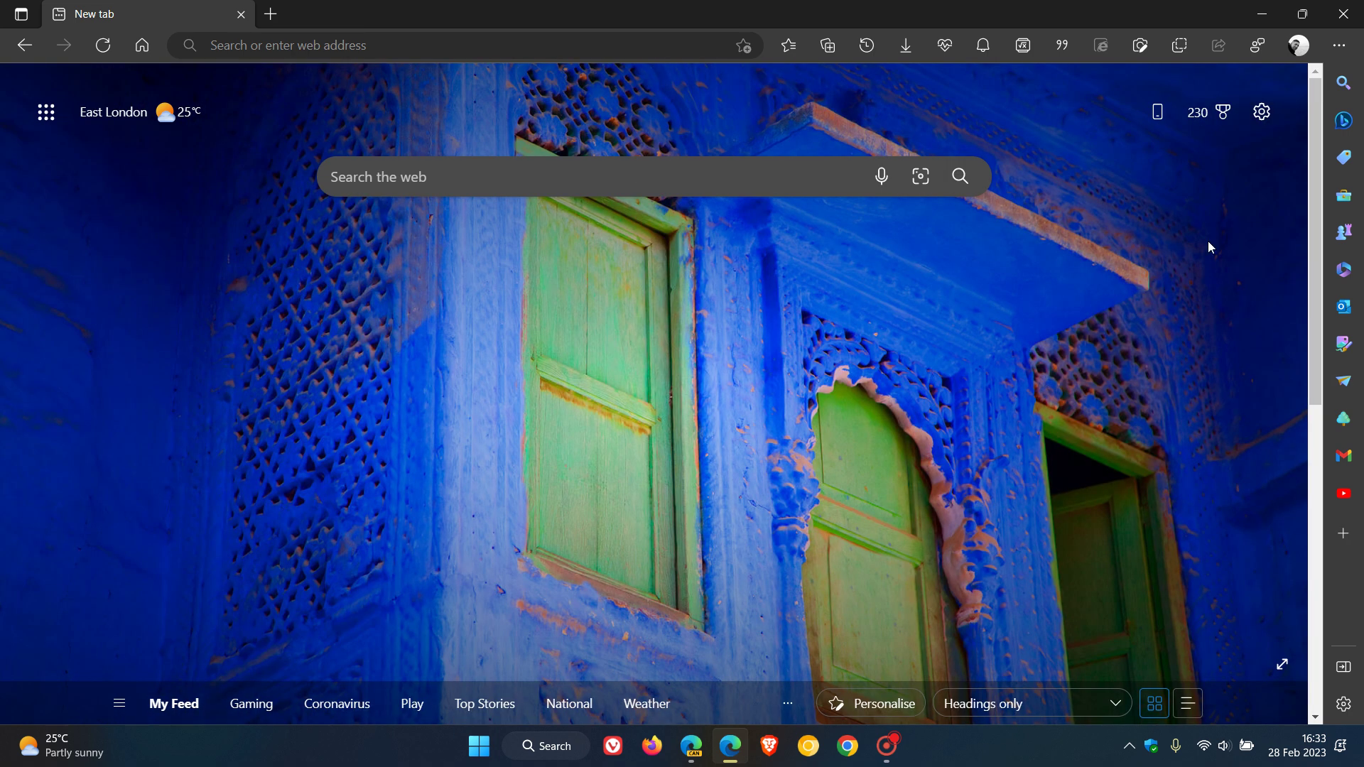
click(1339, 45)
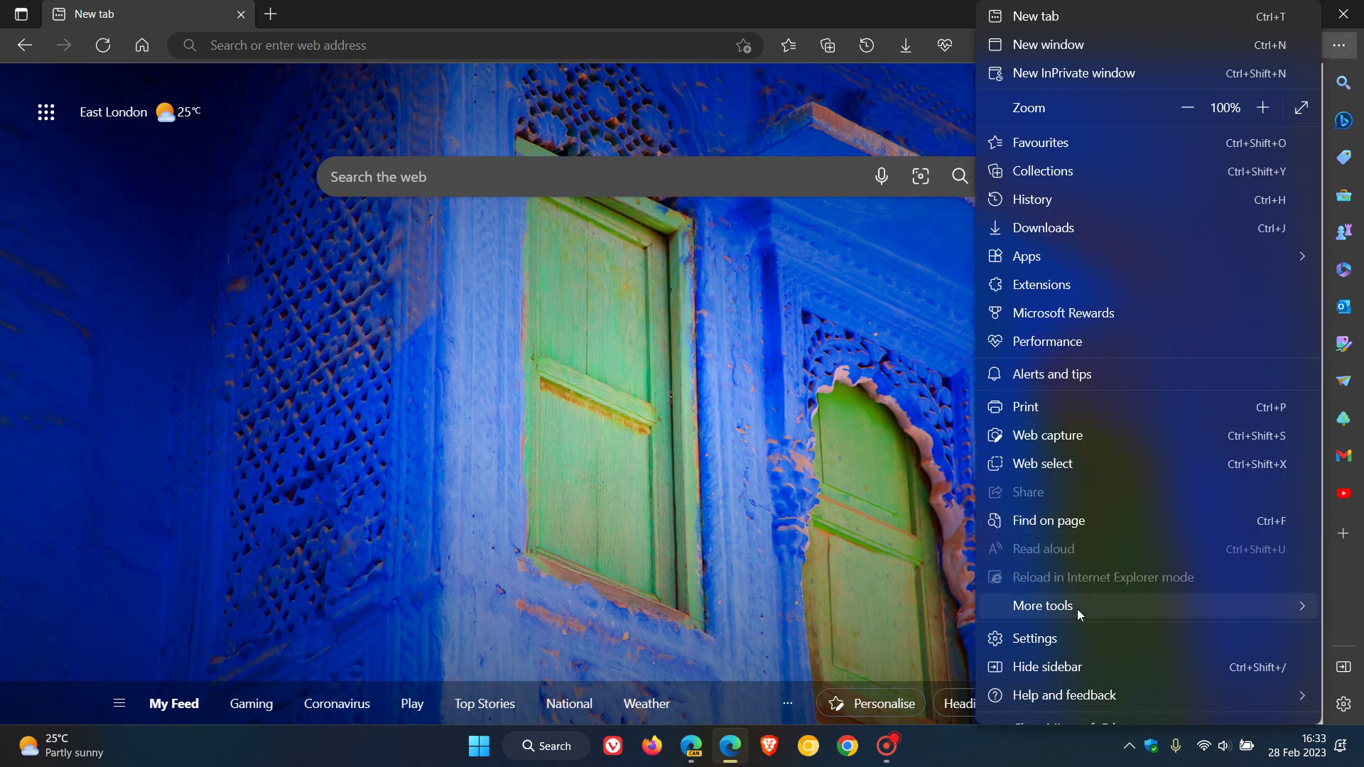
mouse_move(1034, 608)
click(834, 645)
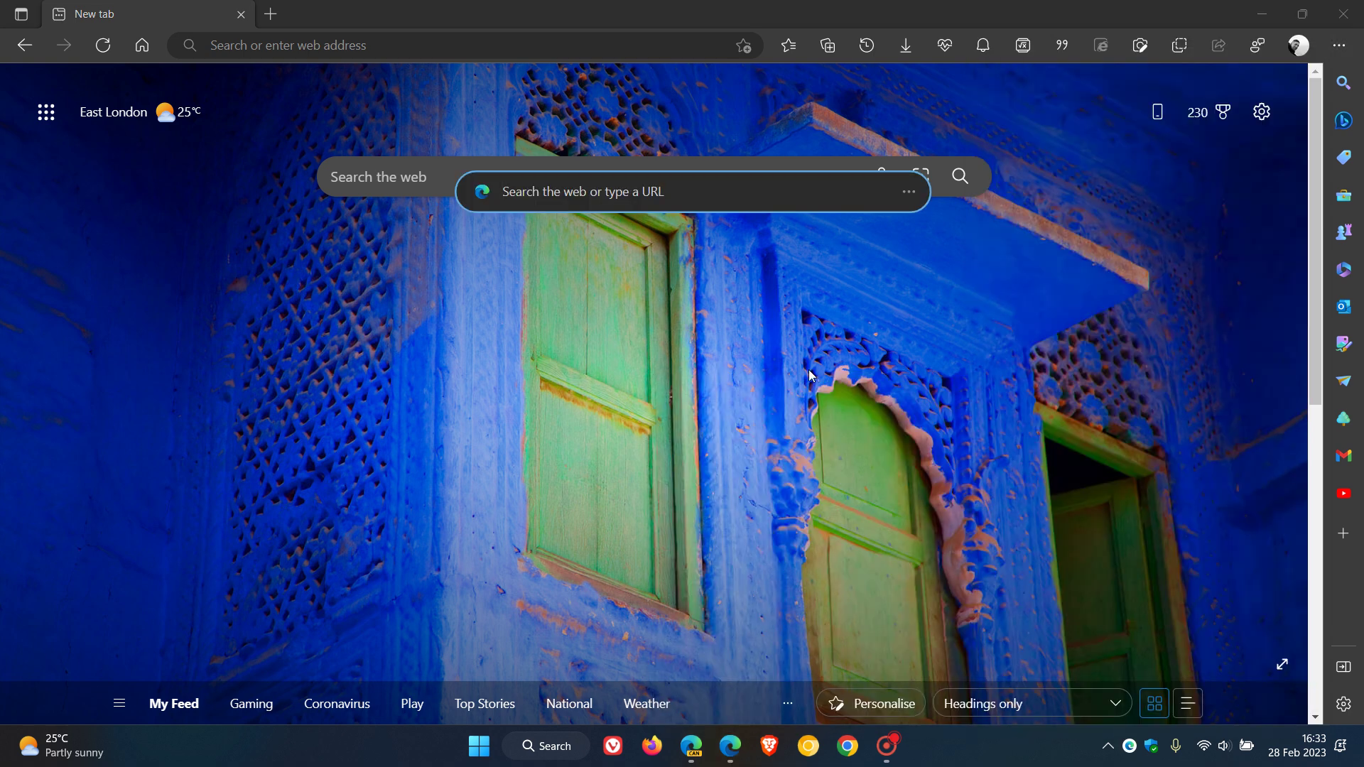
drag(777, 199, 769, 331)
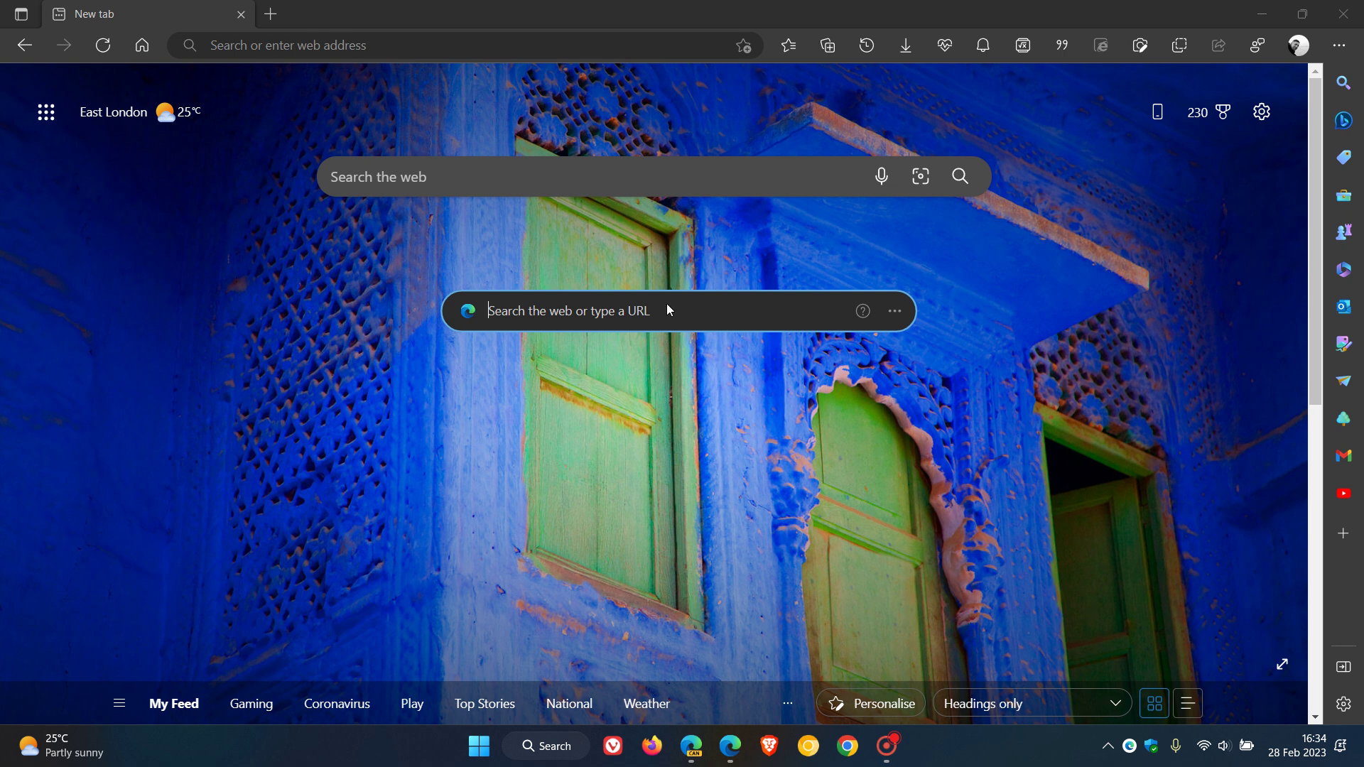
Step: Minimize Edge, move the search bar back near the top, and restore Edge
click(1261, 16)
drag(764, 317, 780, 203)
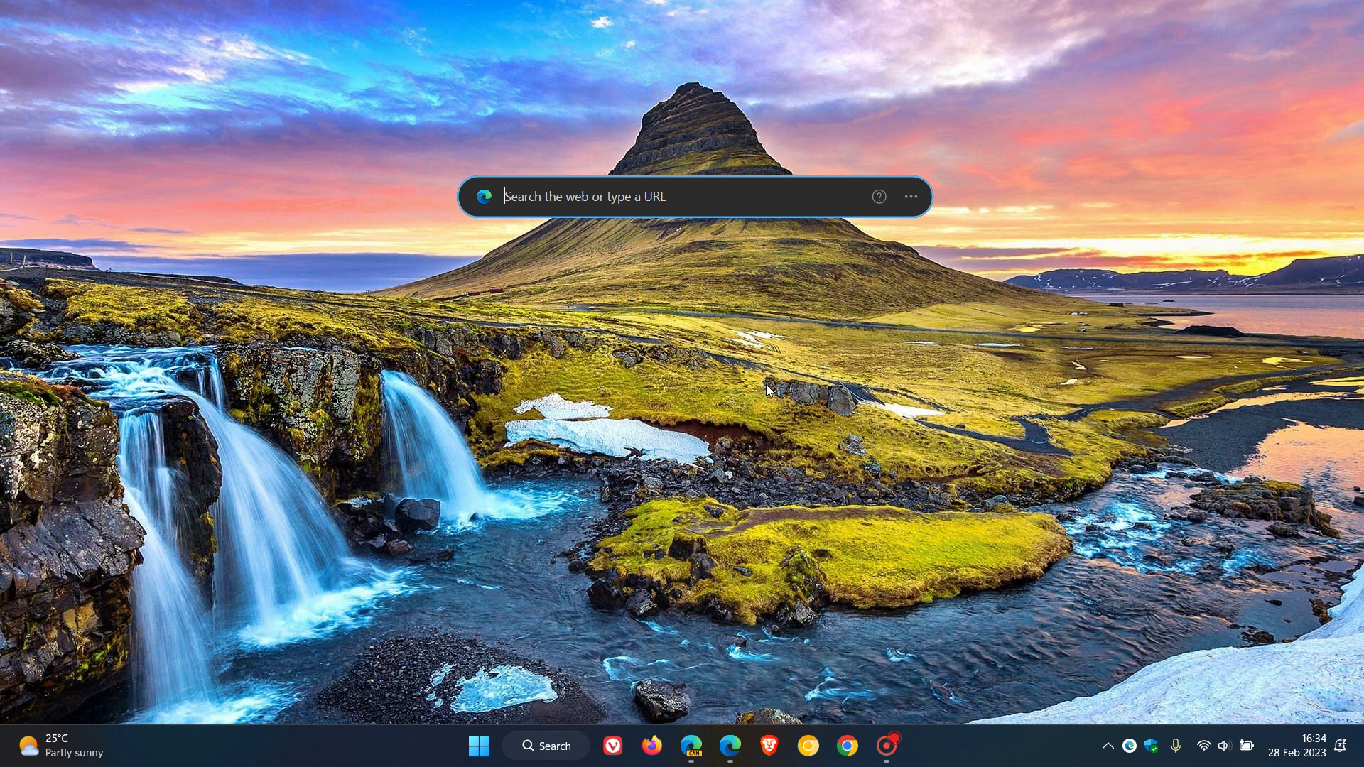
mouse_move(725, 759)
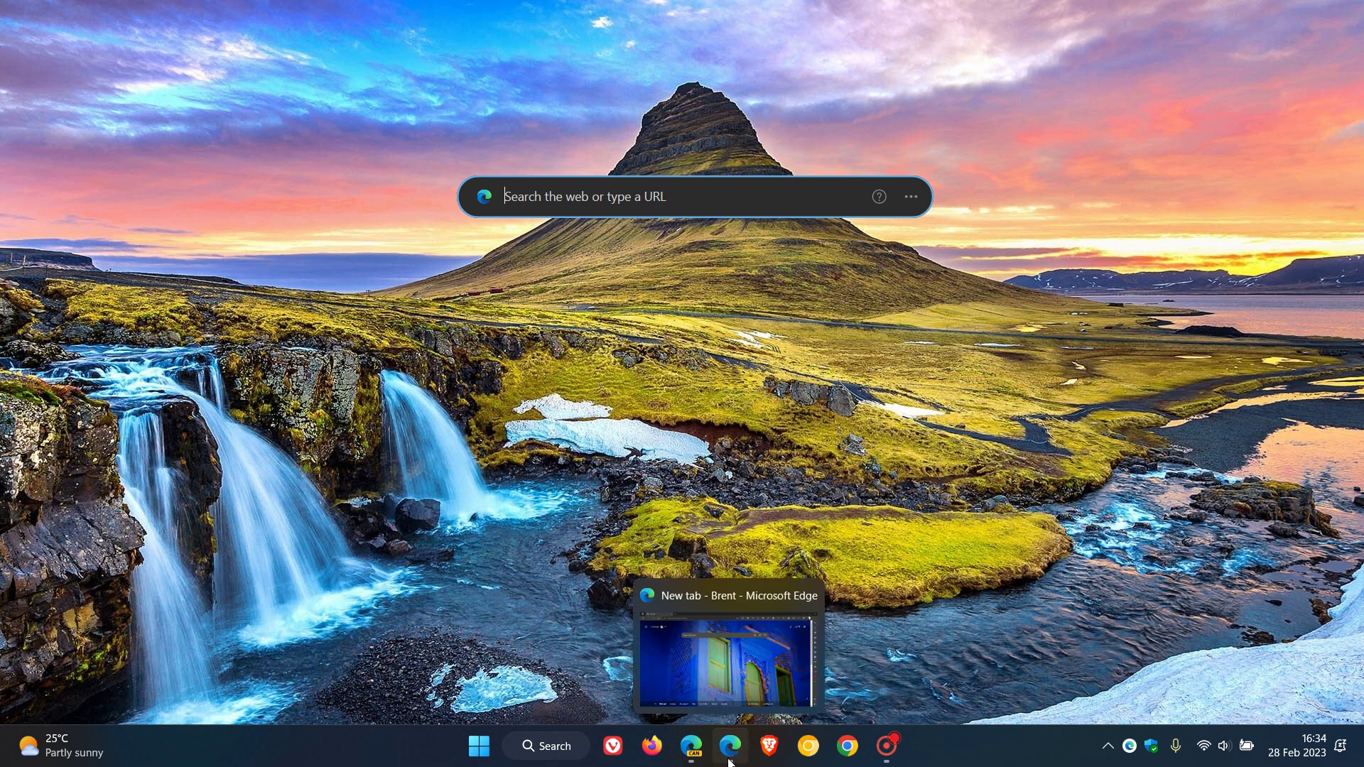
click(748, 693)
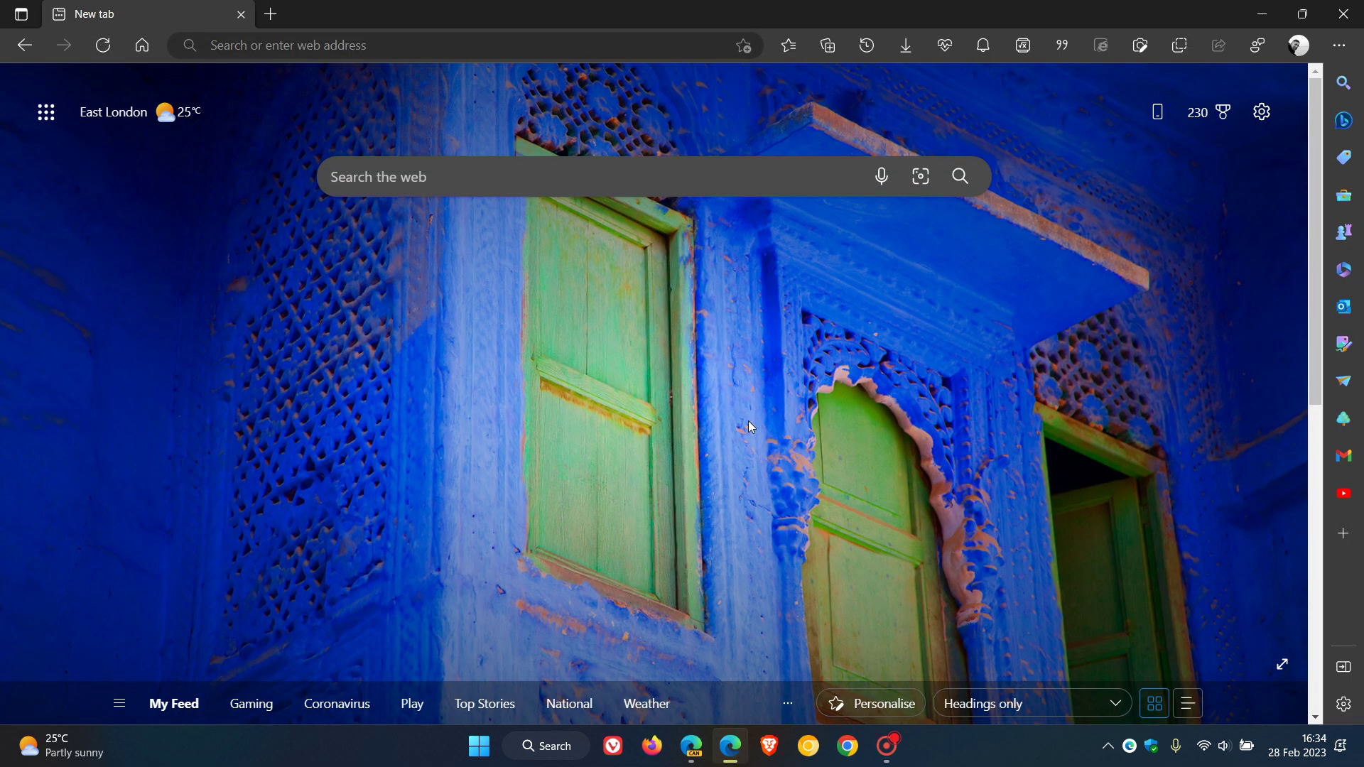
Step: Run the new tab search into Bing chat and place the search bar above the chat box
click(960, 175)
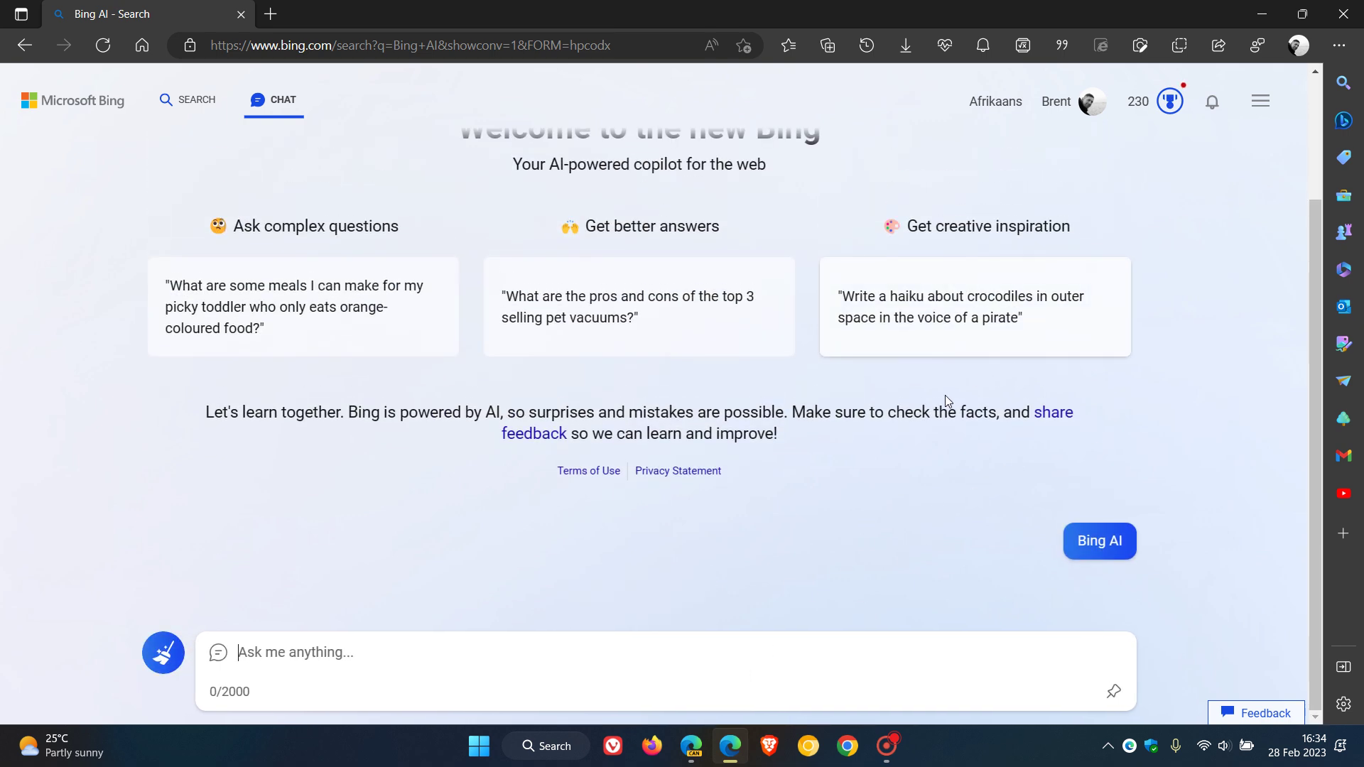
click(1130, 747)
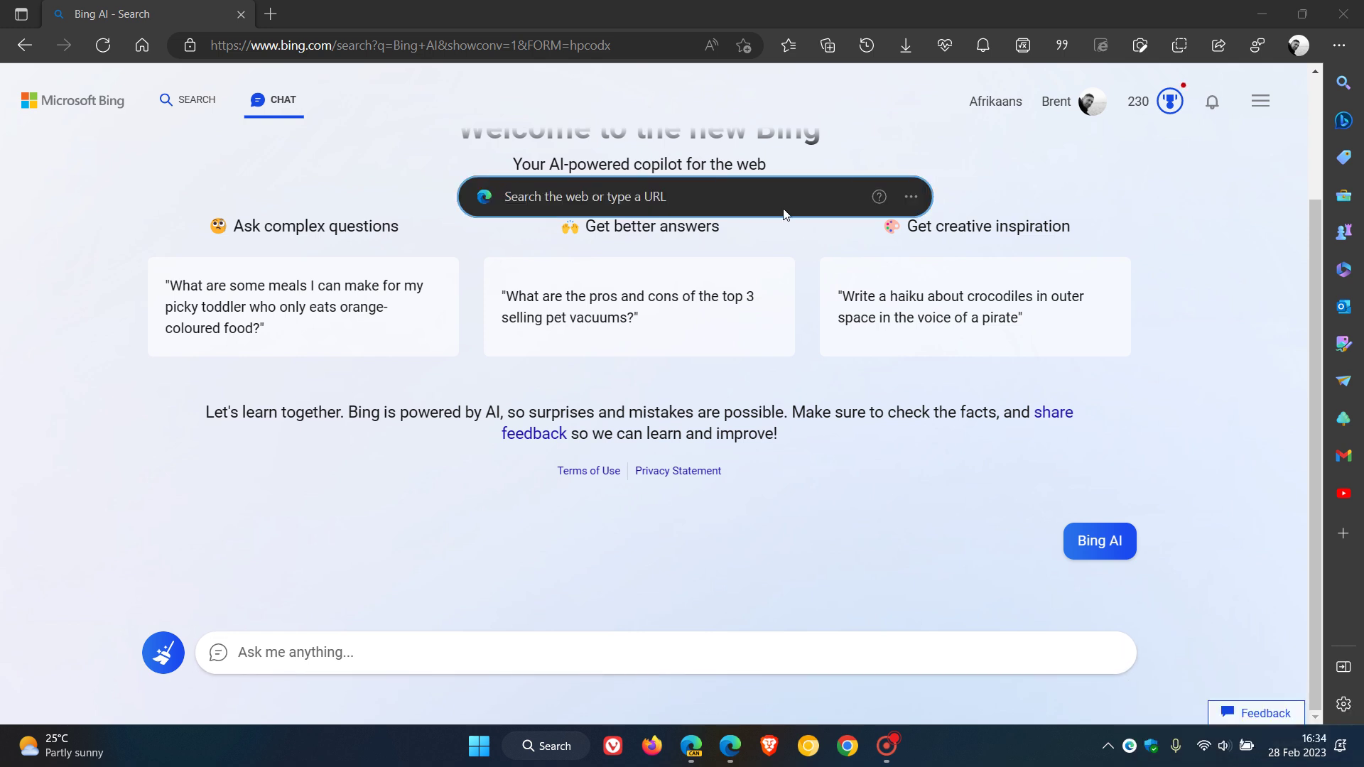
drag(779, 202, 784, 545)
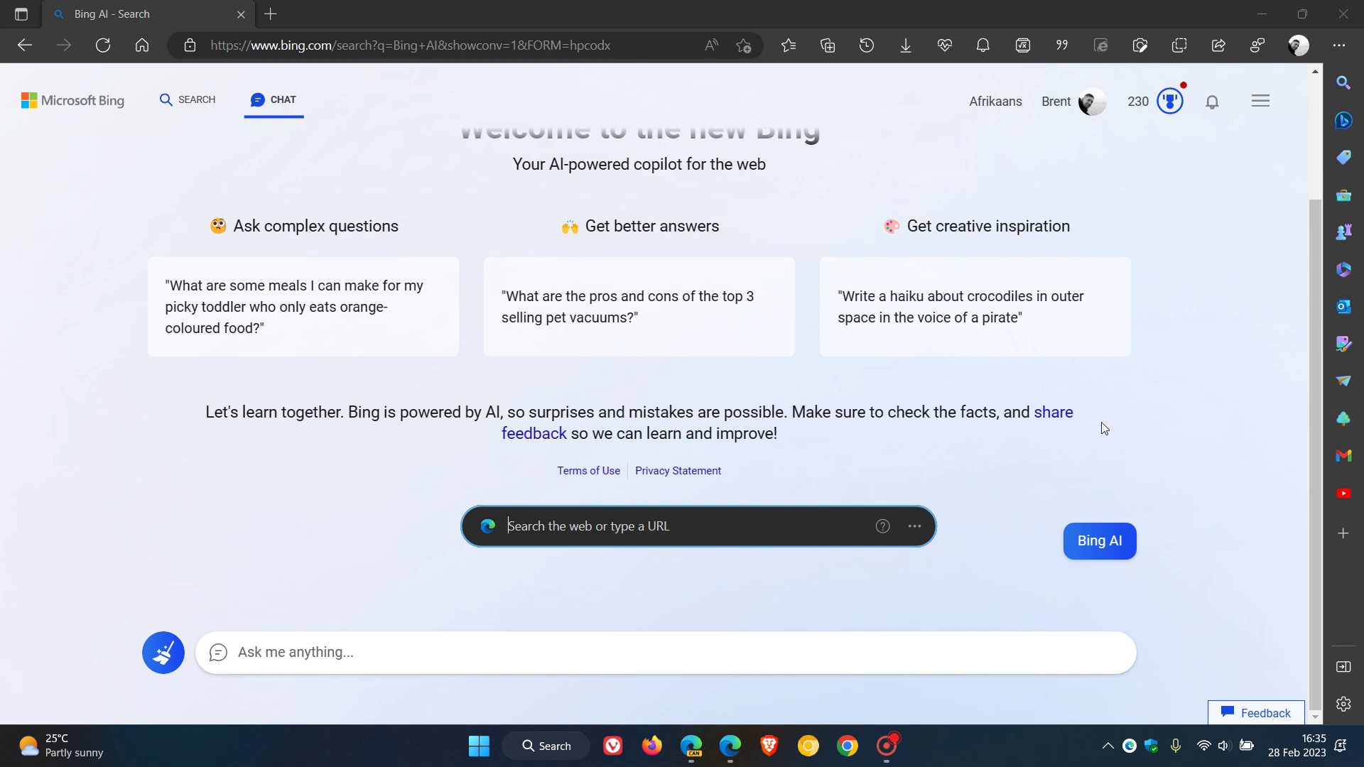
Step: Close the floating search bar and return to the new tab page
click(914, 527)
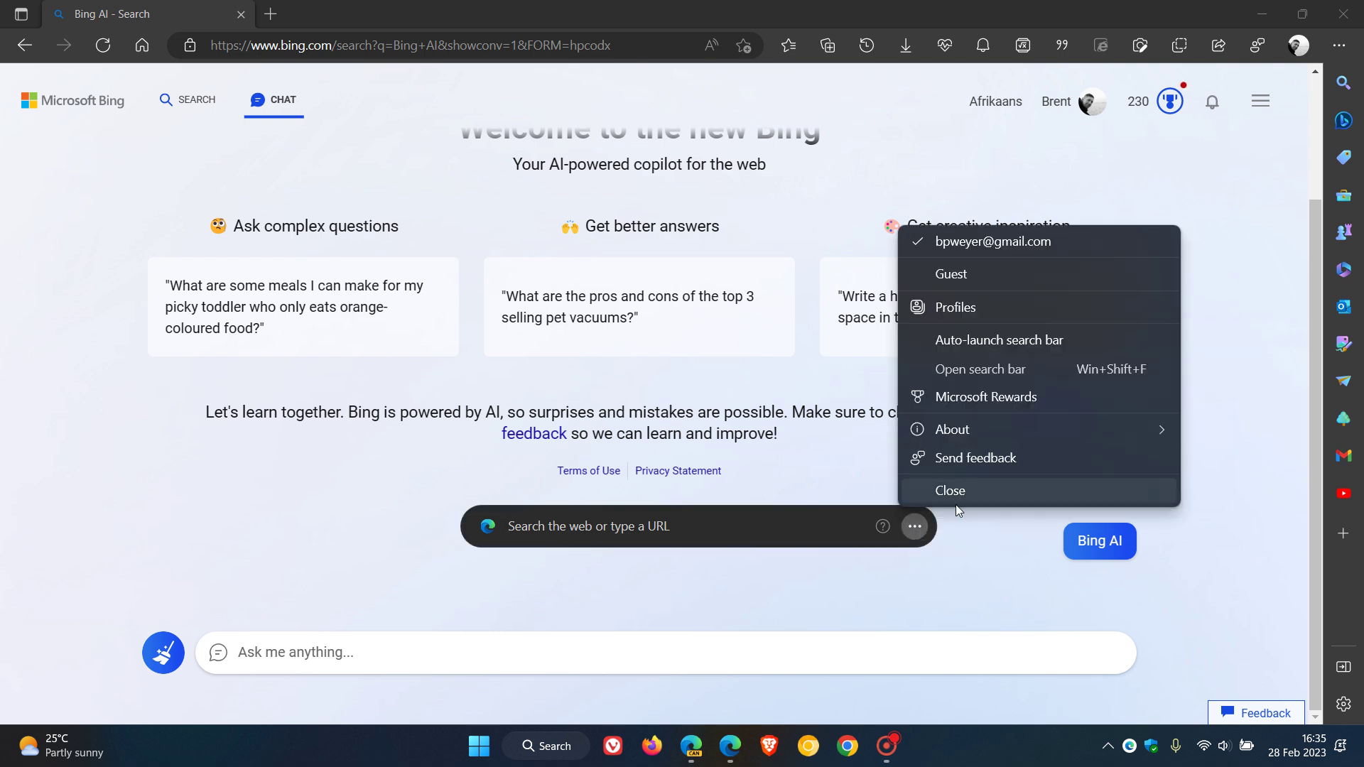
click(974, 489)
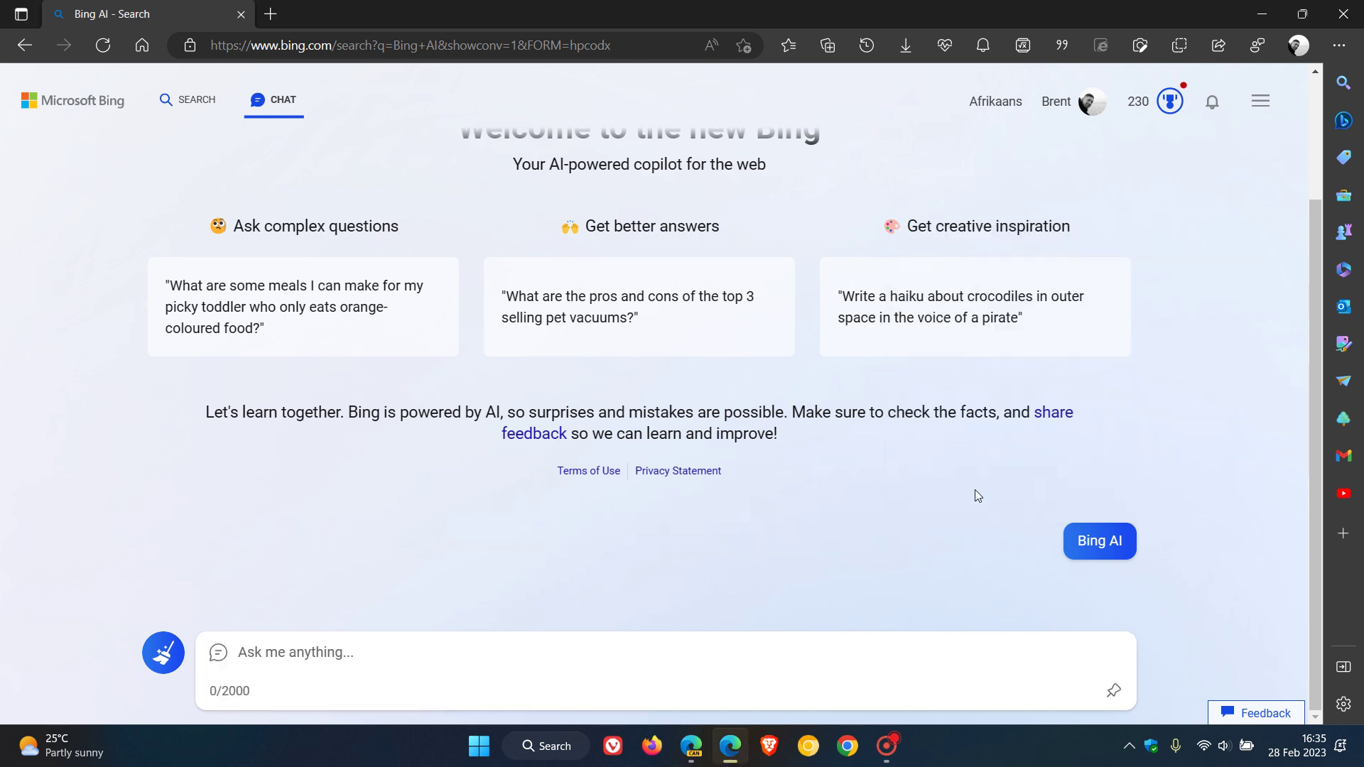
scroll(975, 490, up, 2)
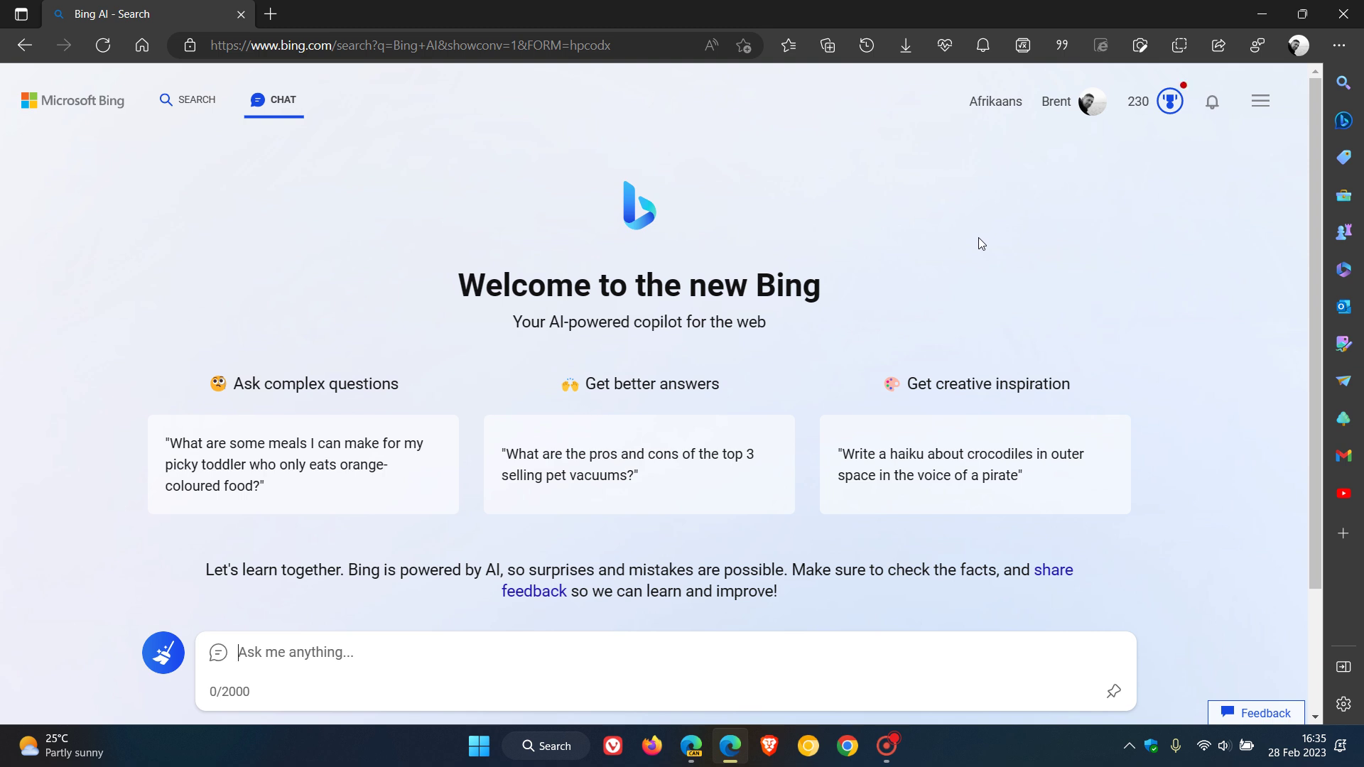
click(142, 44)
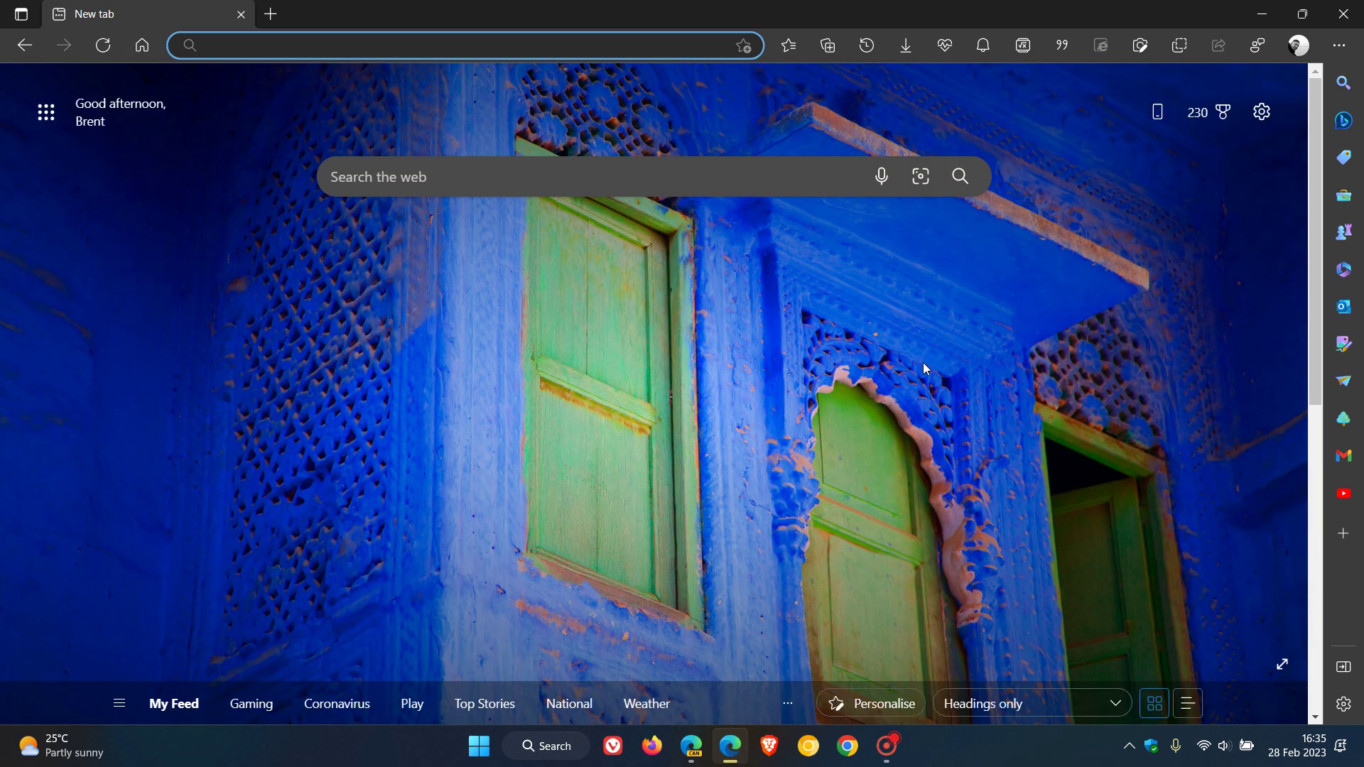